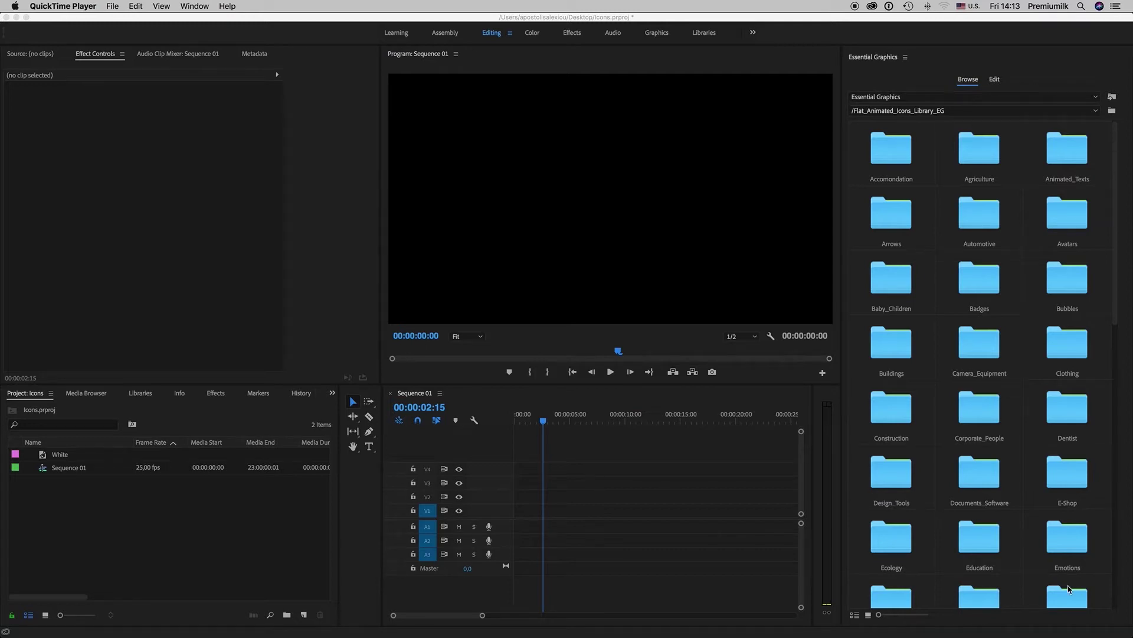
# Step: Open the TextEdit note and select the Mac Essential Graphics and Motion Graphics Templates path lines
pyautogui.click(1083, 630)
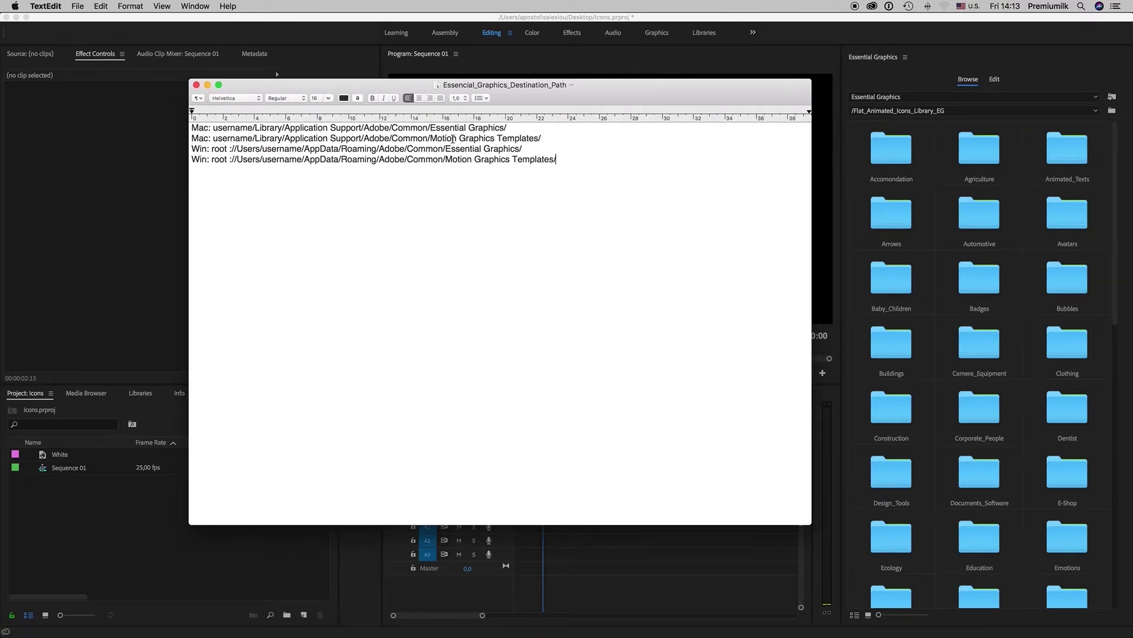
pyautogui.moveTo(513, 127); pyautogui.dragTo(215, 126)
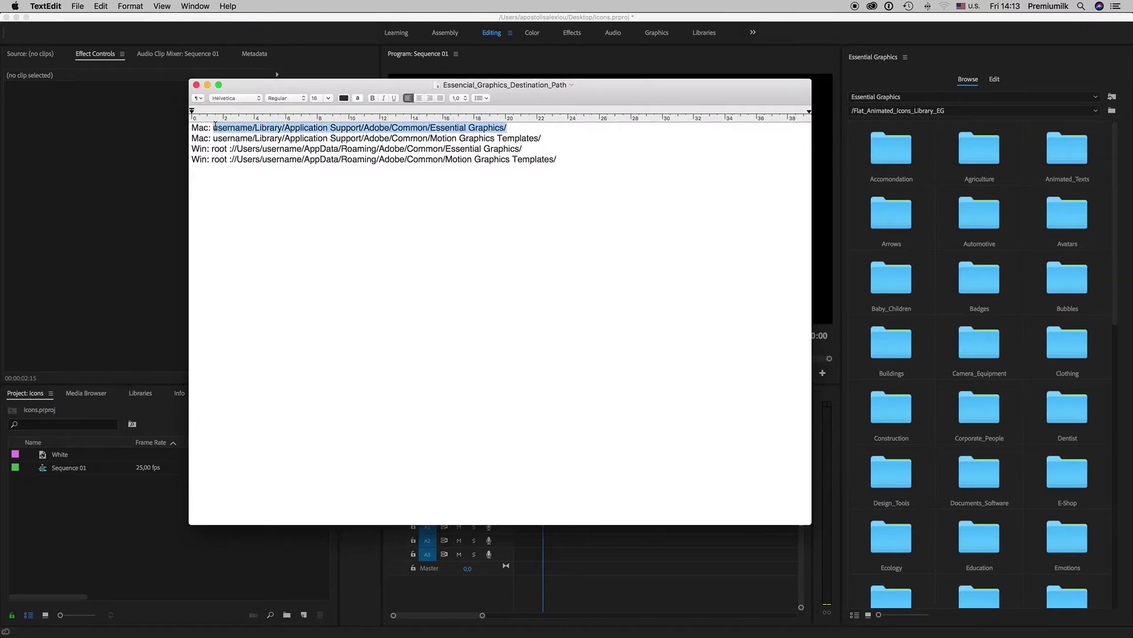
pyautogui.moveTo(536, 151); pyautogui.dragTo(230, 150)
pyautogui.click(434, 183)
pyautogui.moveTo(515, 128); pyautogui.dragTo(183, 127)
pyautogui.moveTo(541, 138); pyautogui.dragTo(186, 139)
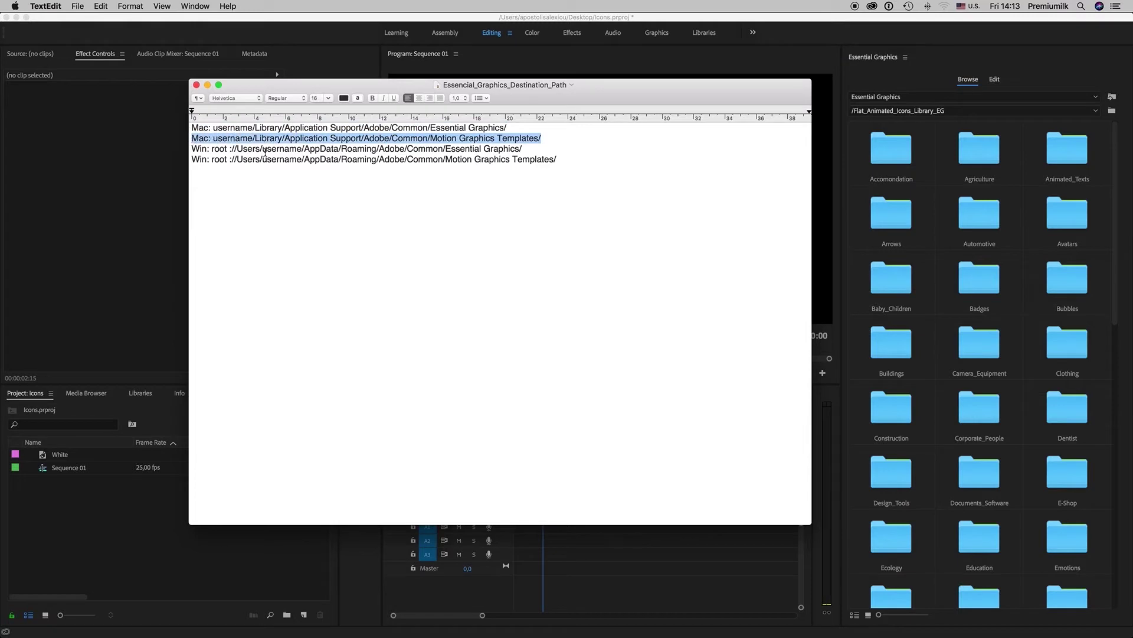
# Step: Return to Premiere and open Flat_Animated_Icons_Library_EG > Corporate_People in Essential Graphics Browse
pyautogui.click(209, 86)
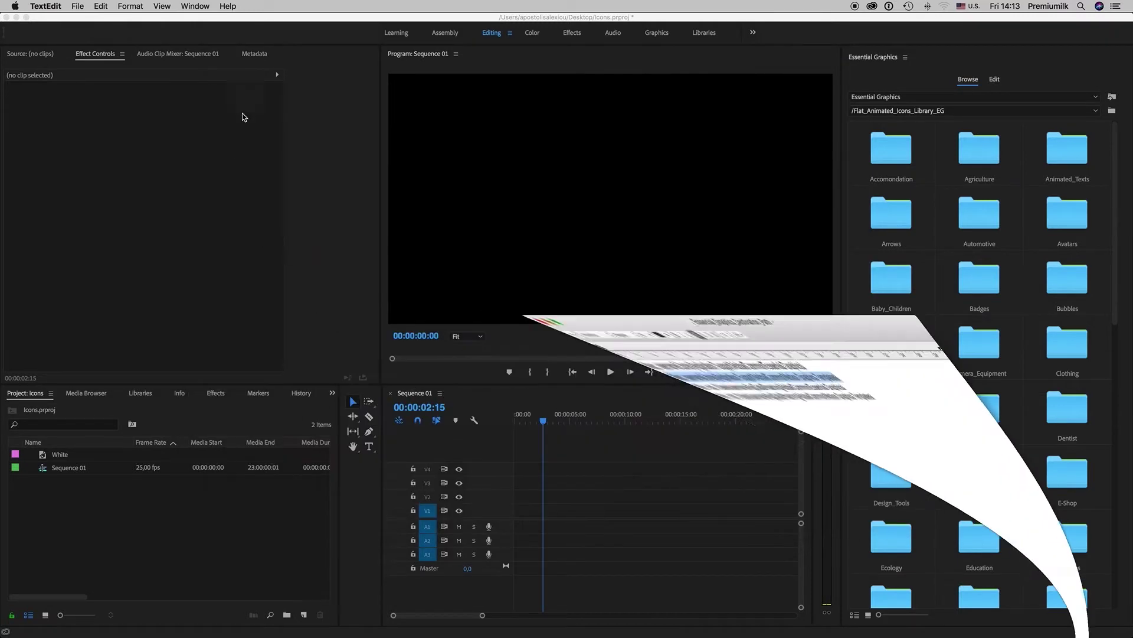
pyautogui.click(1118, 166)
pyautogui.click(1019, 111)
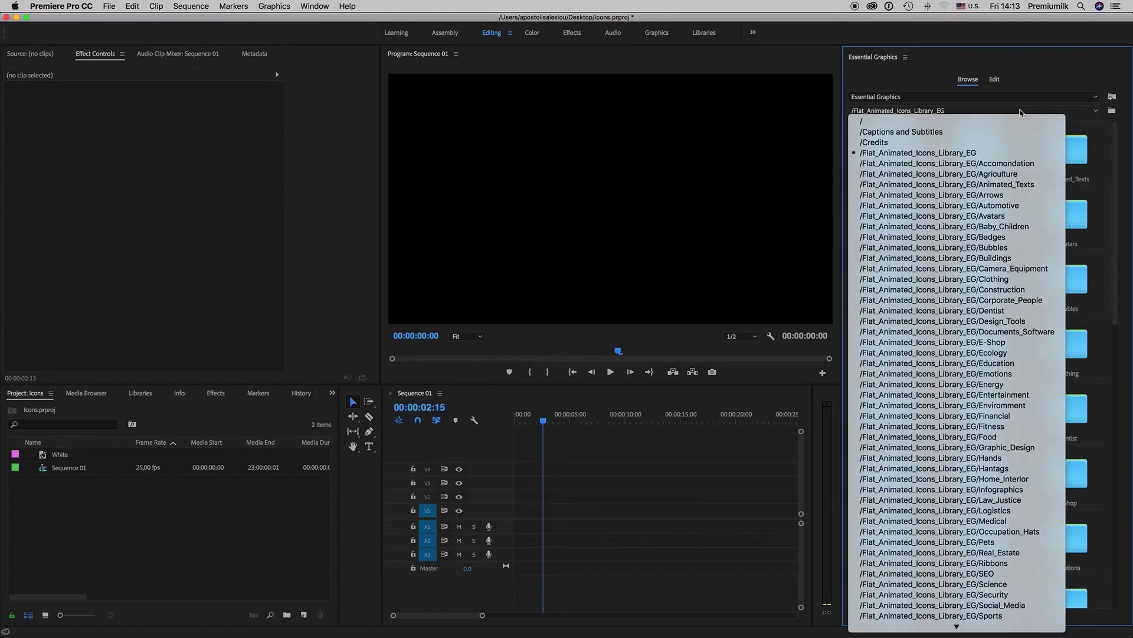
pyautogui.click(998, 122)
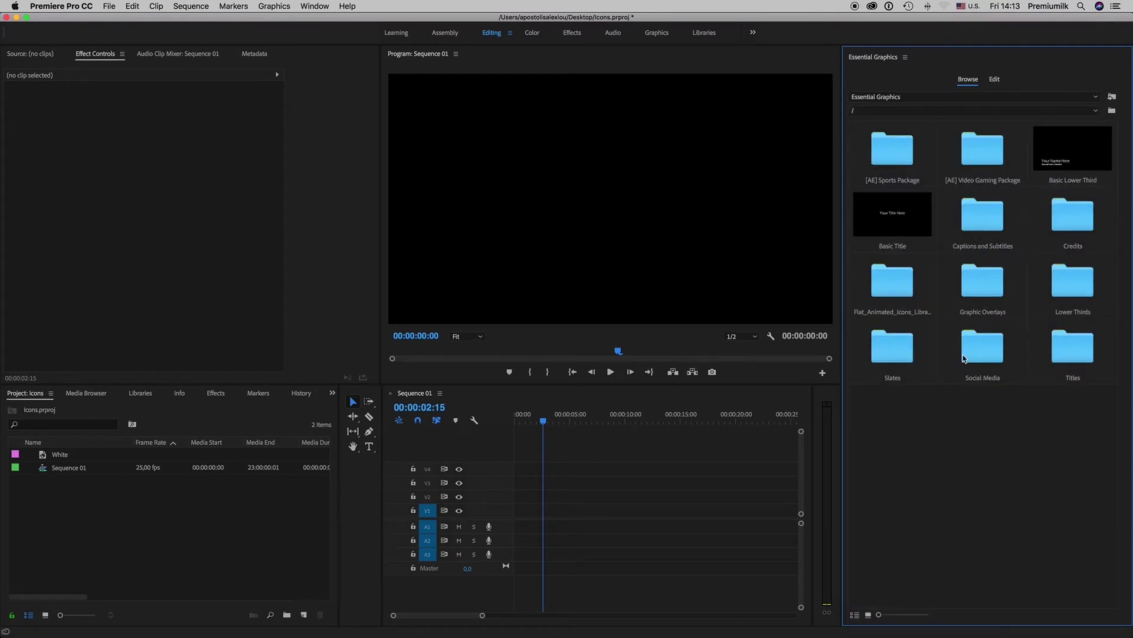
pyautogui.doubleClick(897, 282)
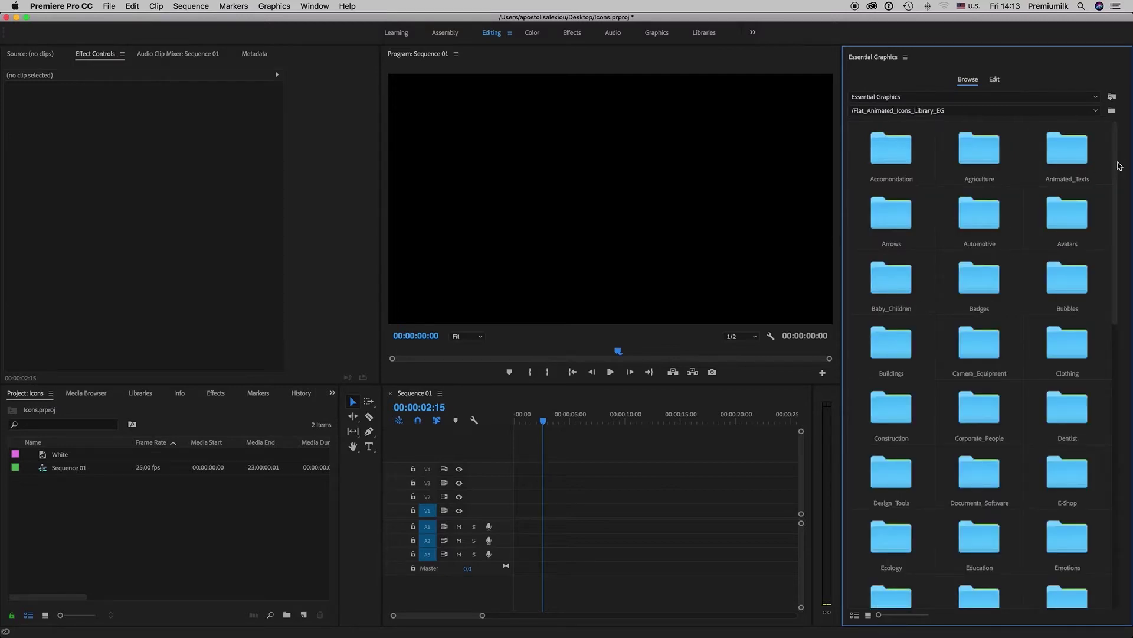
pyautogui.moveTo(1120, 166)
pyautogui.mouseDown()
pyautogui.moveTo(1110, 409)
pyautogui.moveTo(1112, 154)
pyautogui.mouseUp()
pyautogui.moveTo(1120, 252); pyautogui.dragTo(1113, 295)
pyautogui.doubleClick(975, 305)
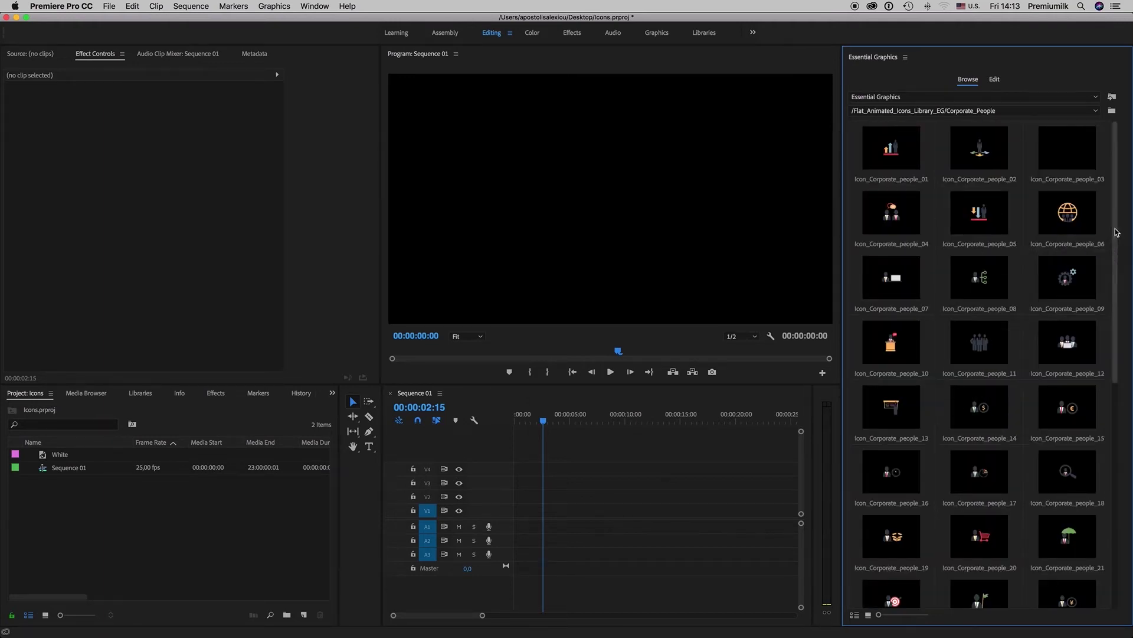
# Step: Place Icon_Corporate_people_22 on track V3 and scrub to a later frame
pyautogui.moveTo(1116, 231); pyautogui.dragTo(1113, 274)
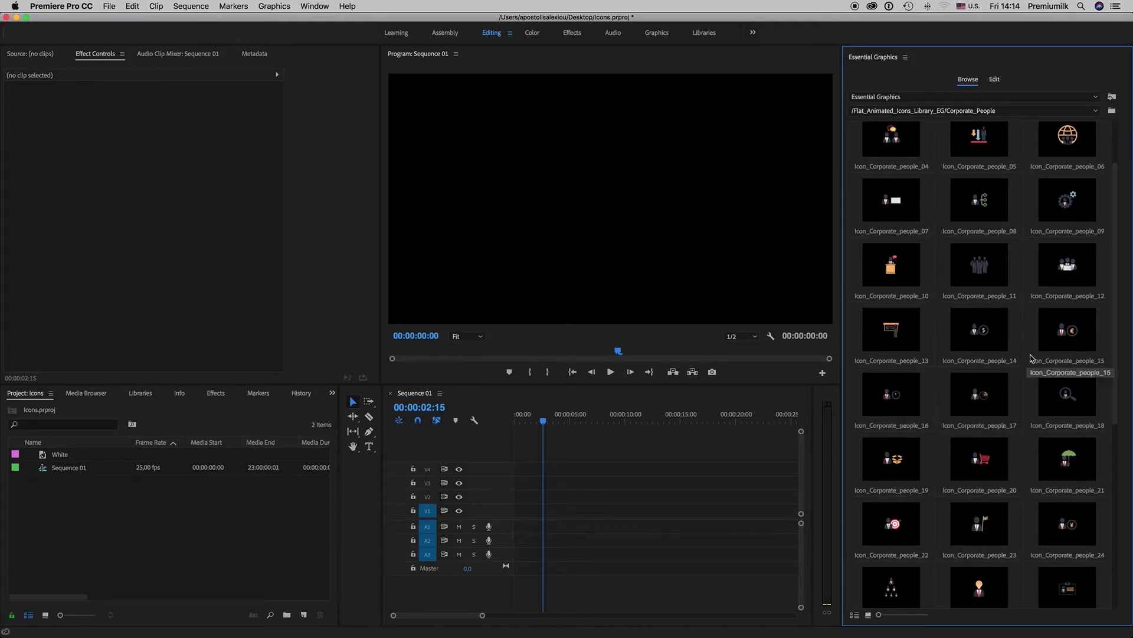
pyautogui.moveTo(885, 519); pyautogui.dragTo(508, 483)
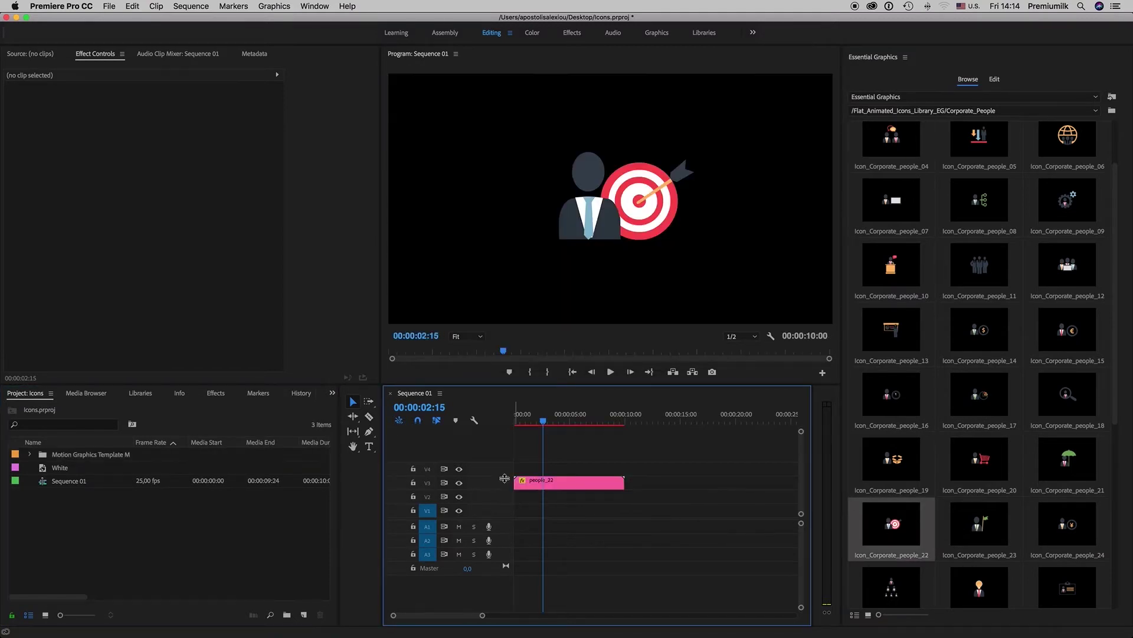
pyautogui.moveTo(549, 422)
pyautogui.mouseDown()
pyautogui.moveTo(527, 421)
pyautogui.moveTo(548, 420)
pyautogui.mouseUp()
# Step: Color the icon's fourth swatch, the tie, with the target's red (F35353) using the eyedropper
pyautogui.click(565, 484)
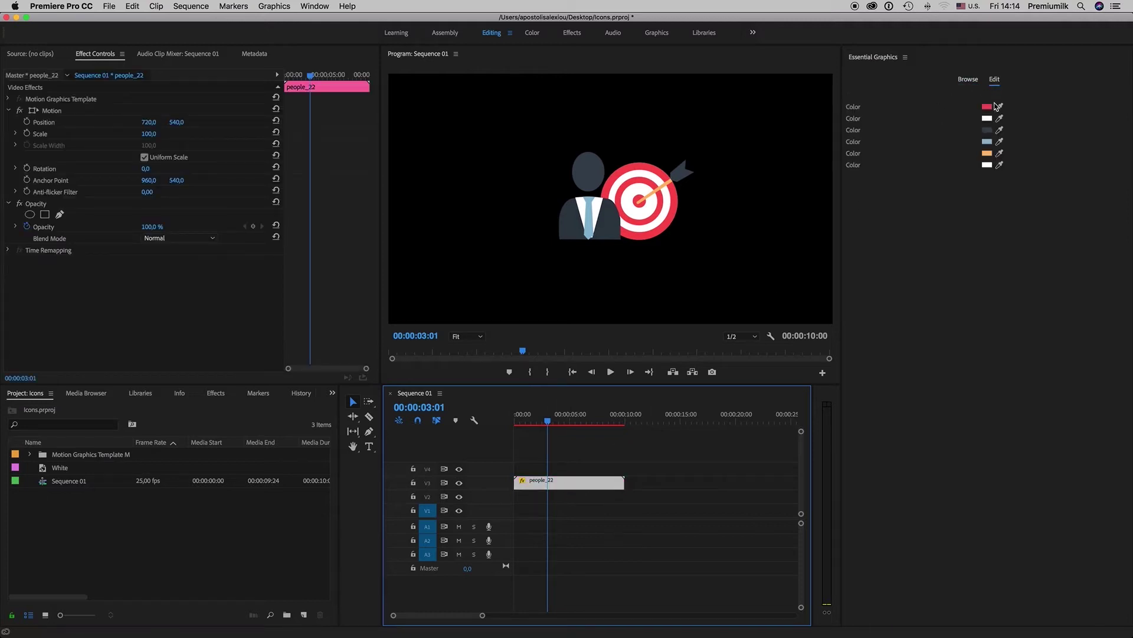
pyautogui.click(988, 143)
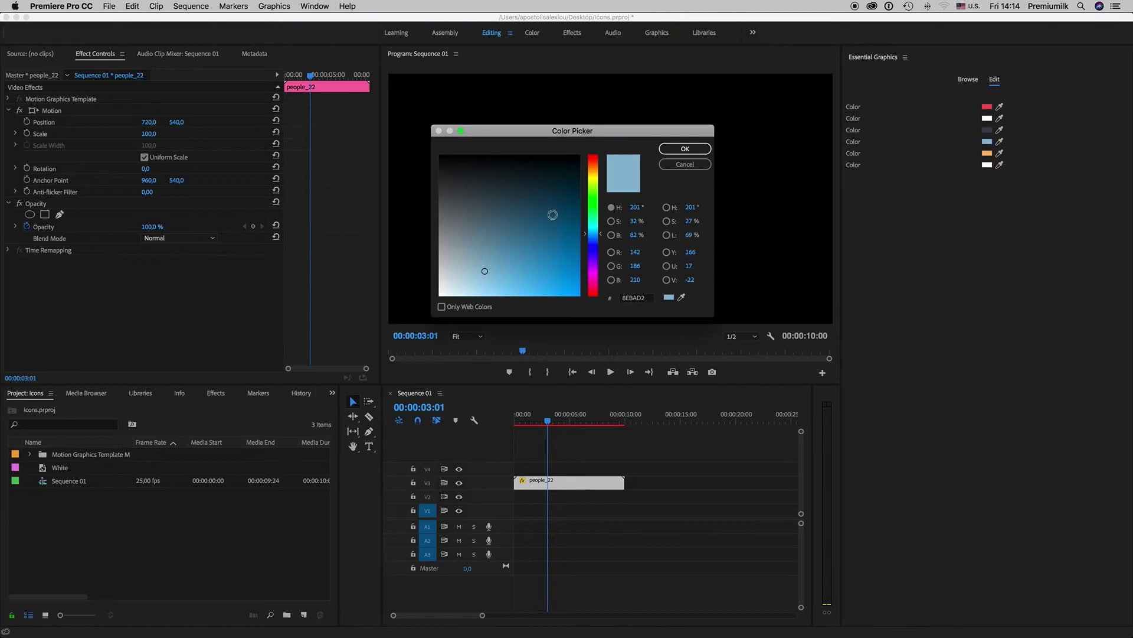
pyautogui.moveTo(616, 133); pyautogui.dragTo(969, 268)
pyautogui.click(946, 290)
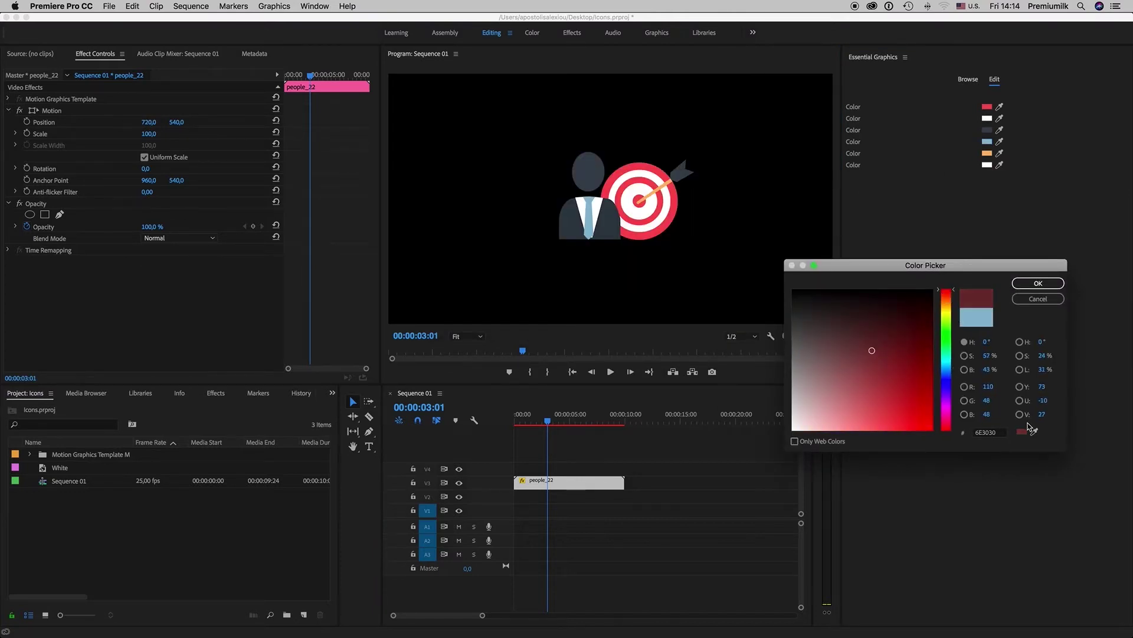
pyautogui.click(852, 320)
pyautogui.click(677, 213)
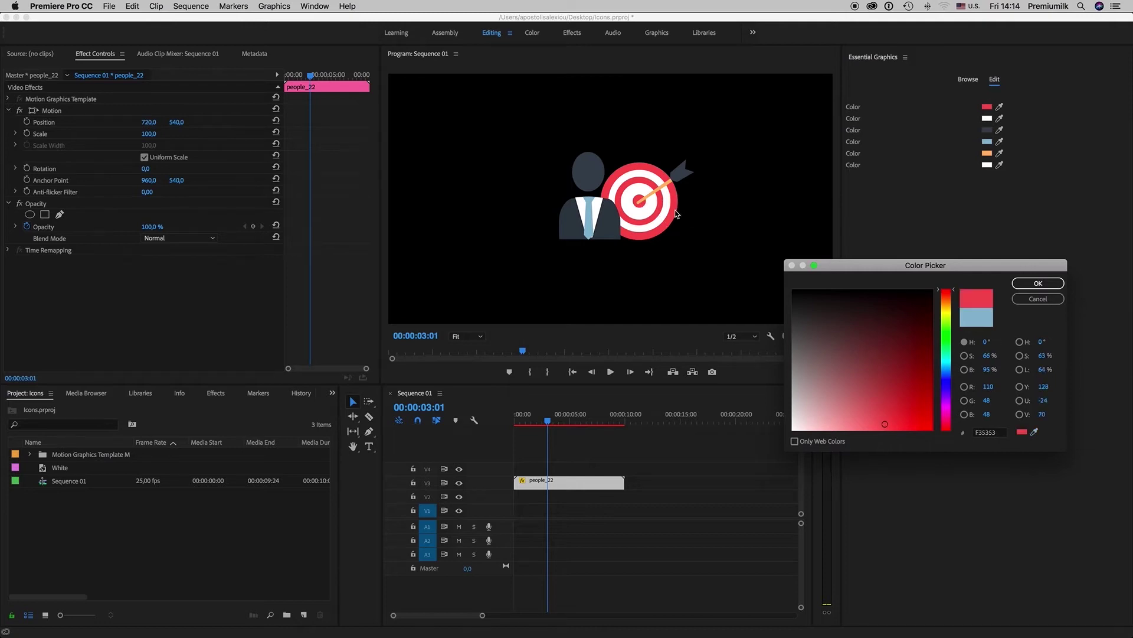
pyautogui.click(1039, 284)
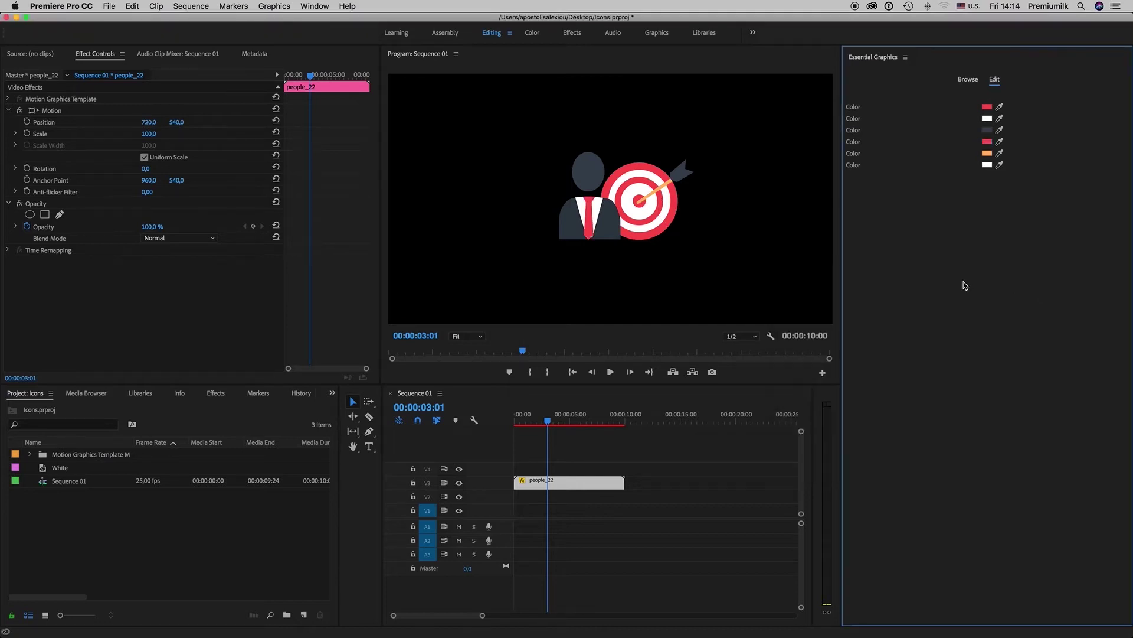
# Step: Keep the sixth and second icon colours white after trying orange on them
pyautogui.click(986, 167)
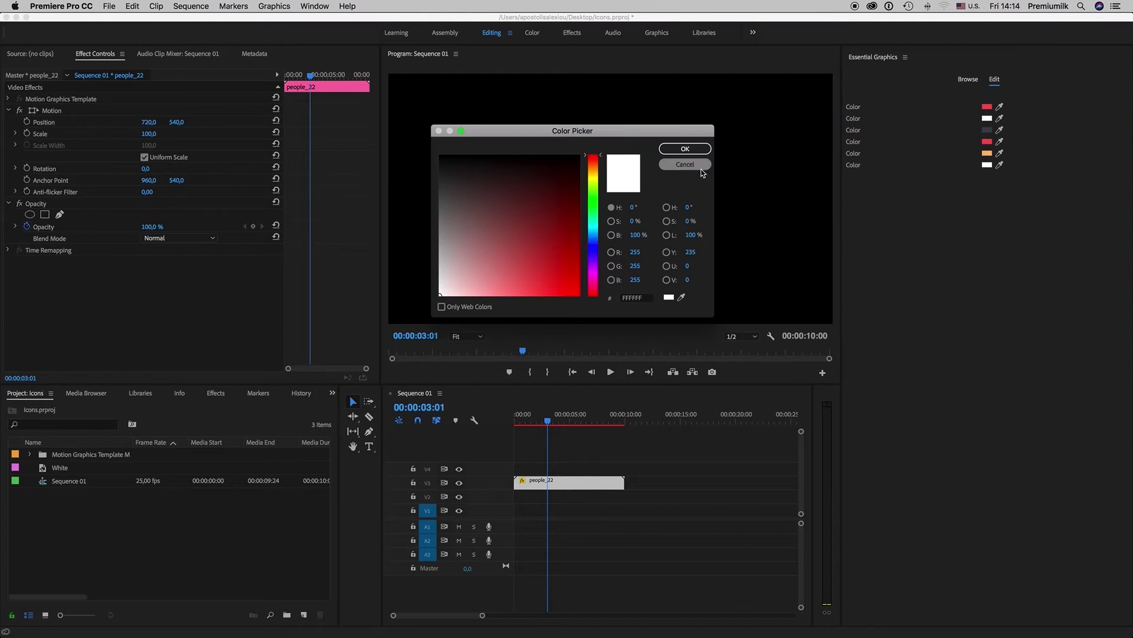
pyautogui.click(685, 167)
pyautogui.click(1004, 163)
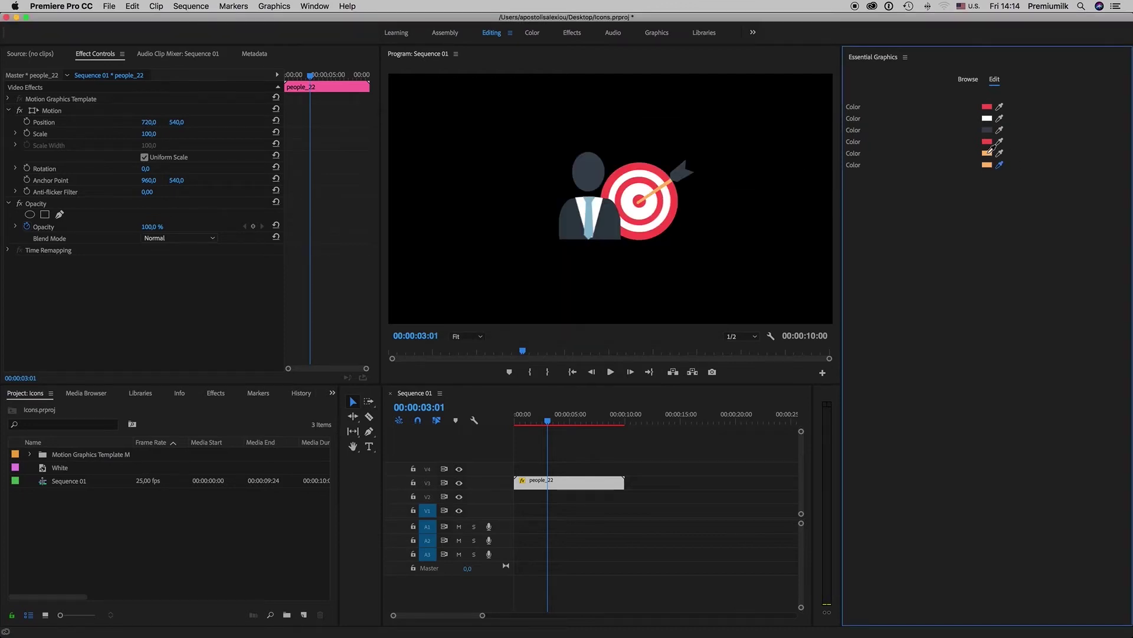
pyautogui.click(988, 155)
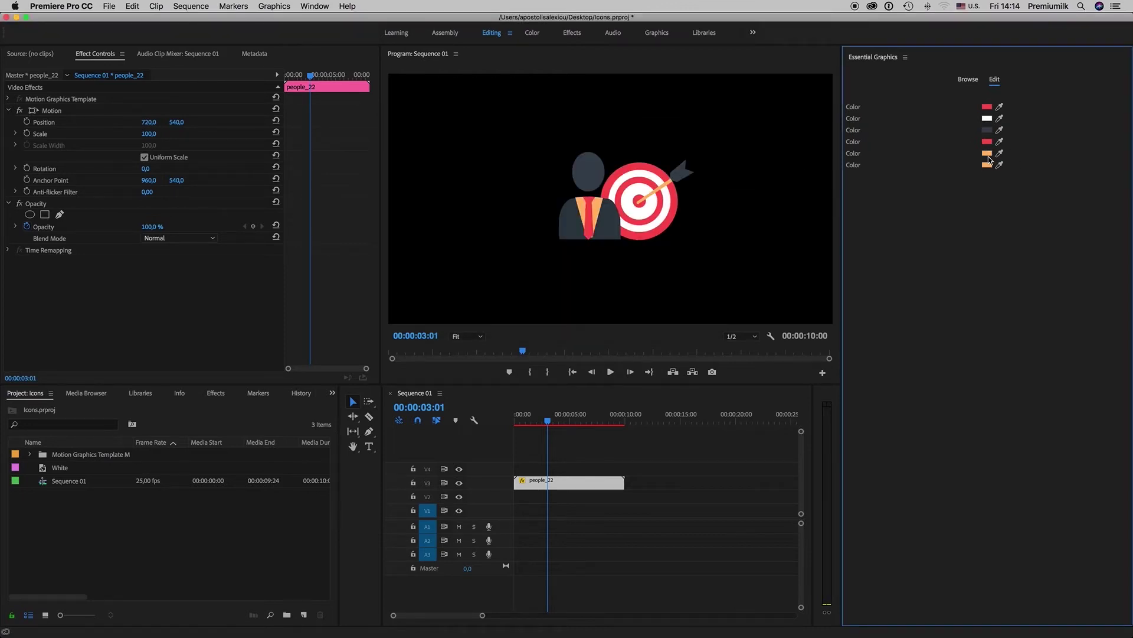
pyautogui.click(987, 165)
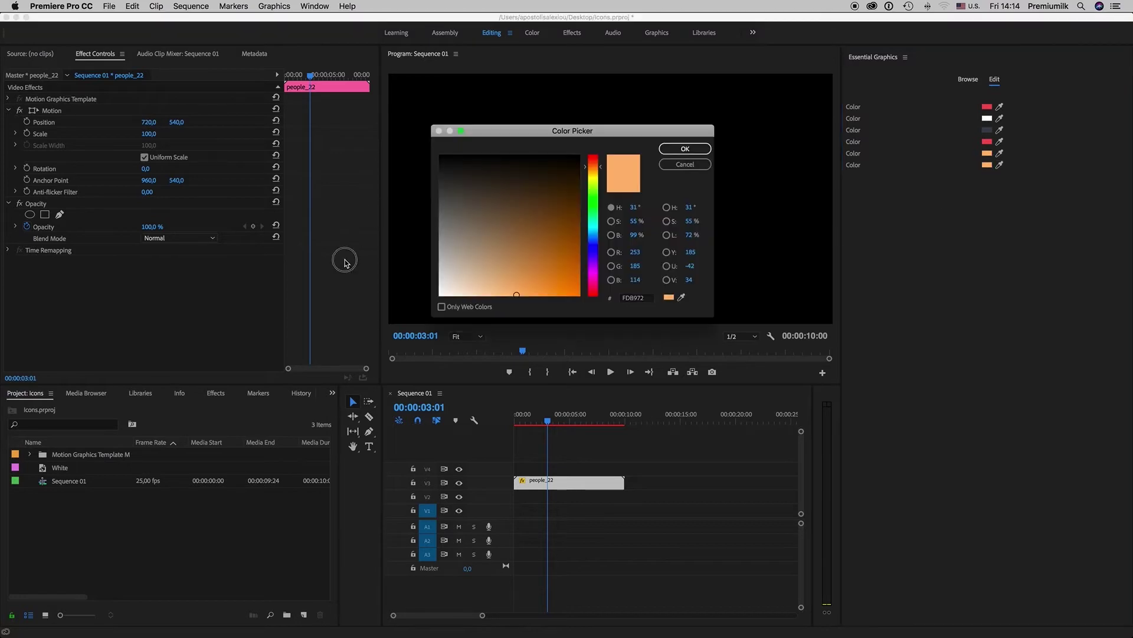
pyautogui.click(685, 148)
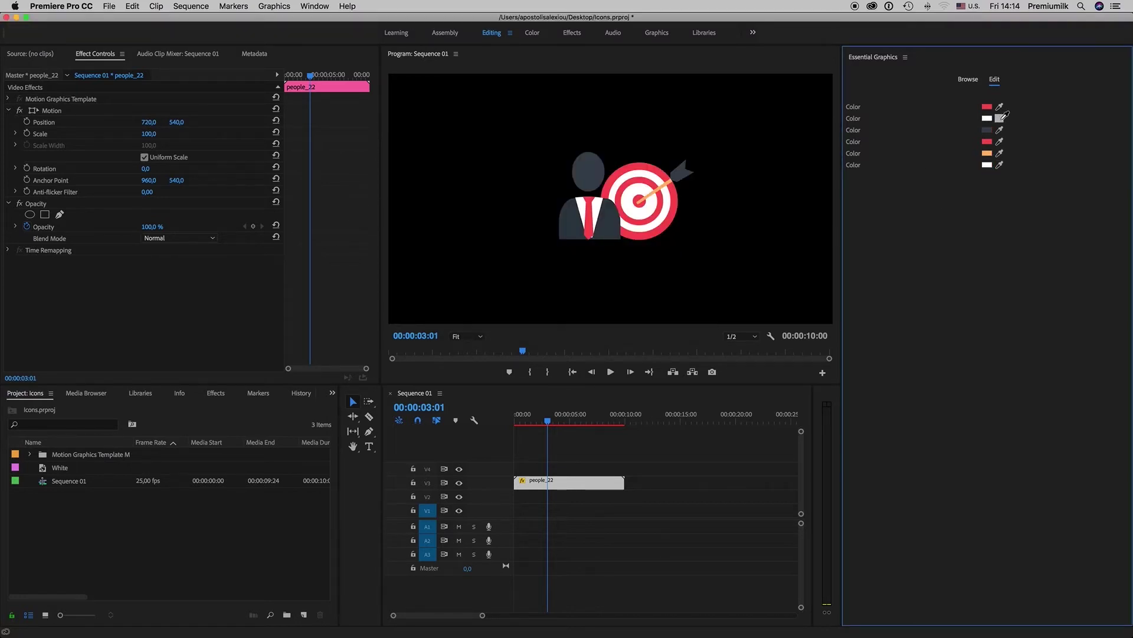
pyautogui.click(986, 155)
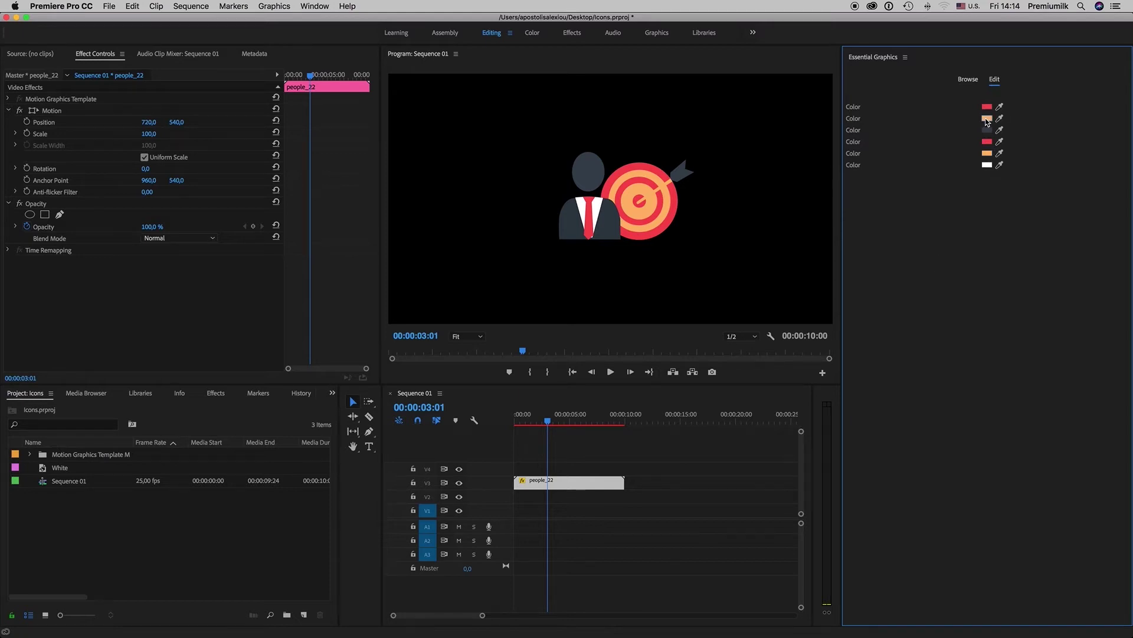
pyautogui.click(986, 118)
pyautogui.click(455, 279)
pyautogui.click(436, 296)
pyautogui.click(684, 148)
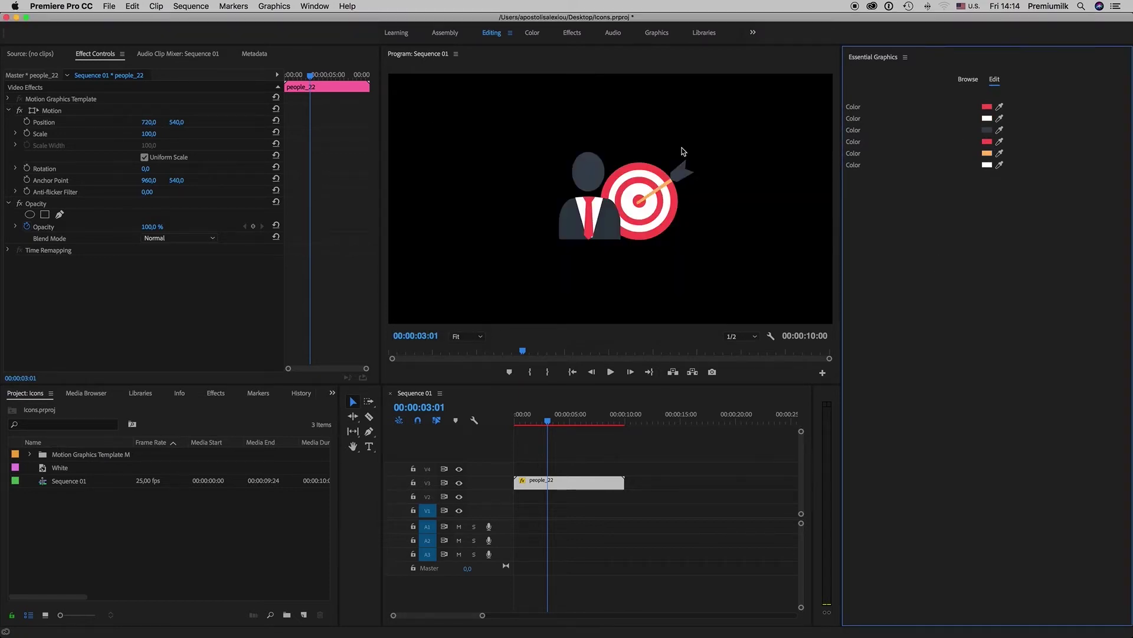
pyautogui.moveTo(548, 421)
pyautogui.mouseDown()
pyautogui.moveTo(558, 422)
pyautogui.moveTo(547, 424)
pyautogui.mouseUp()
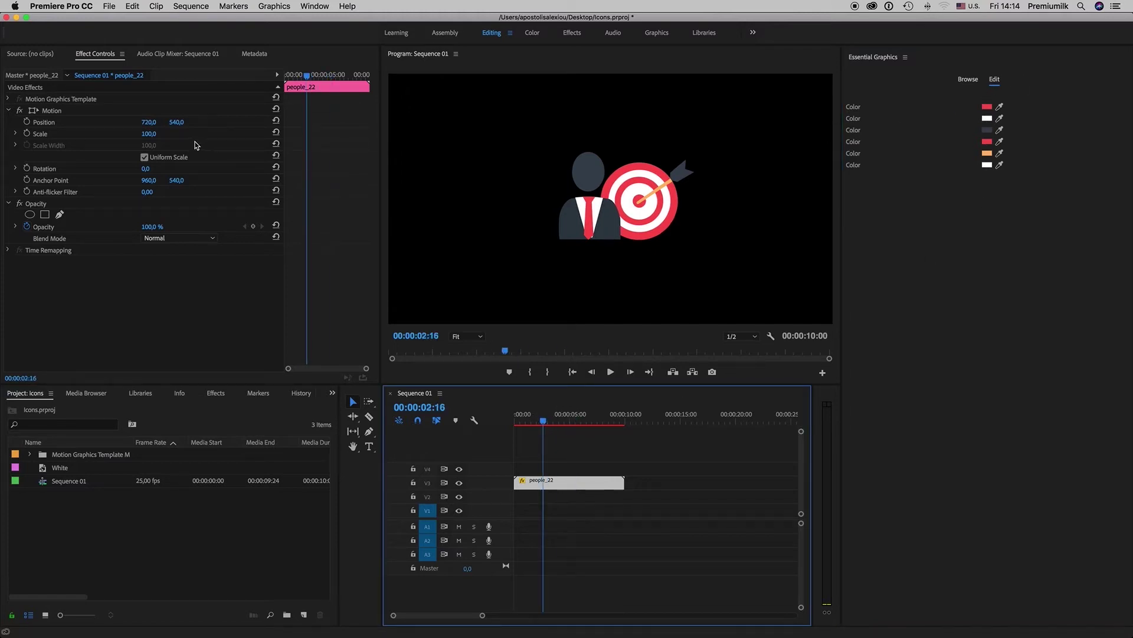
# Step: Shift the people_22 icon left to Position X 400
pyautogui.click(52, 111)
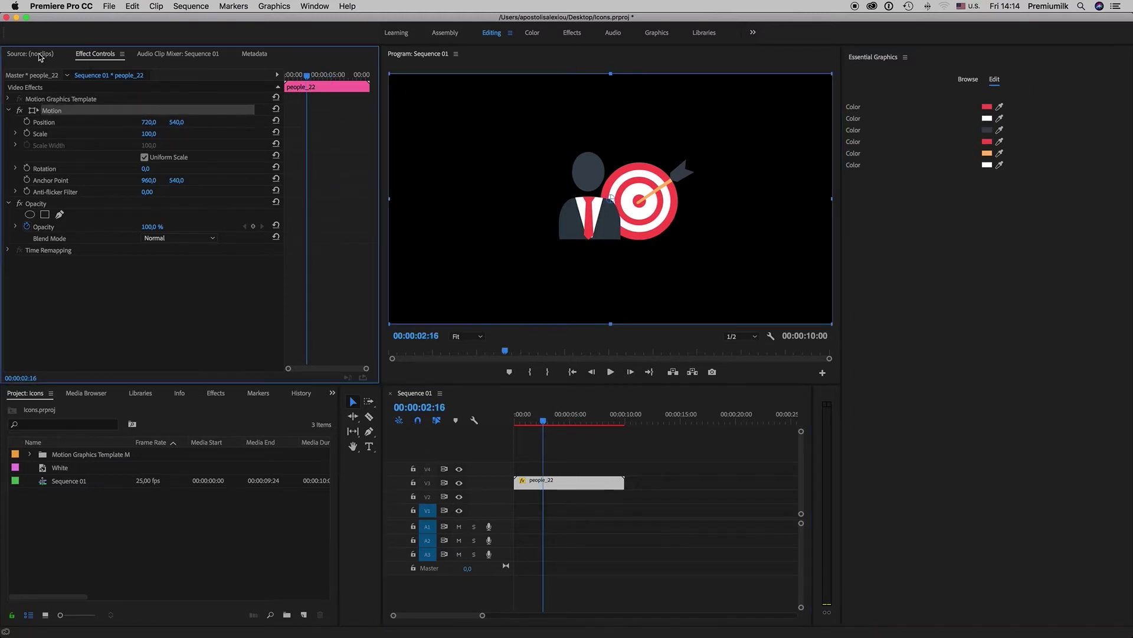
pyautogui.press('super+shift+a')
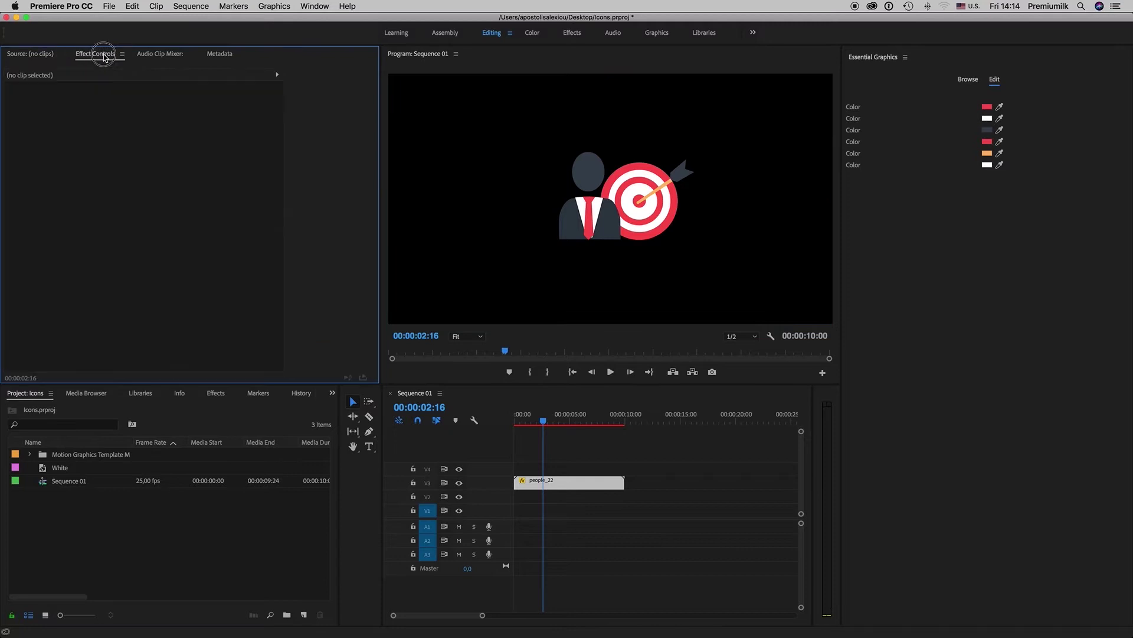
pyautogui.click(570, 486)
pyautogui.moveTo(144, 127); pyautogui.dragTo(68, 126)
# Step: Put the 10-second White matte on V2 beneath the icon and preview the sequence
pyautogui.moveTo(62, 476); pyautogui.dragTo(624, 496)
pyautogui.moveTo(542, 425); pyautogui.dragTo(498, 427)
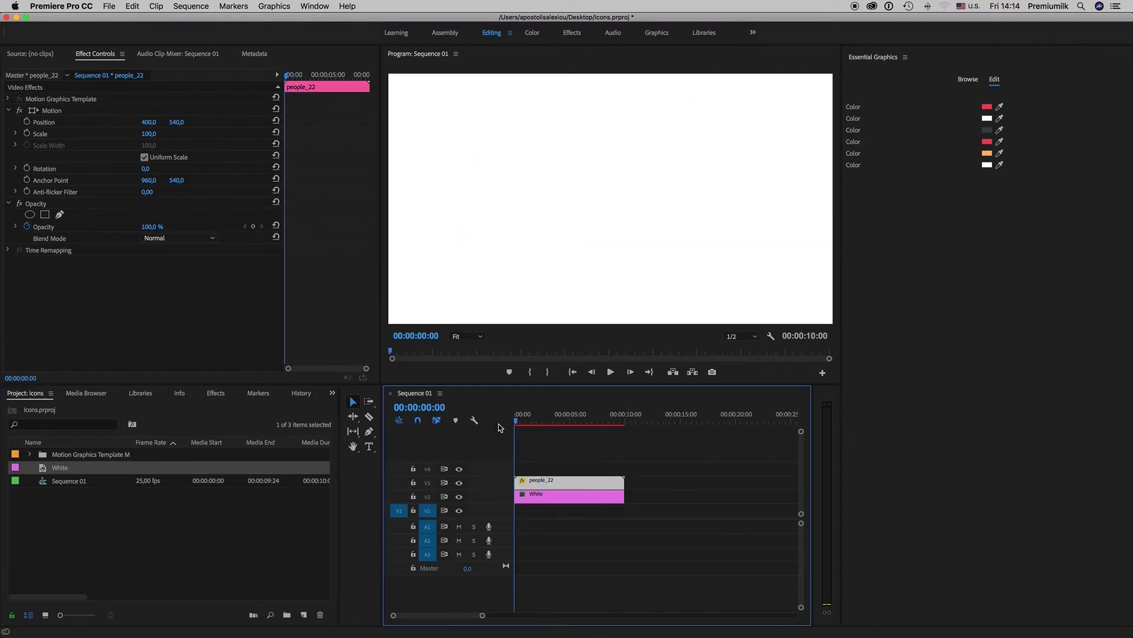
pyautogui.press('space')
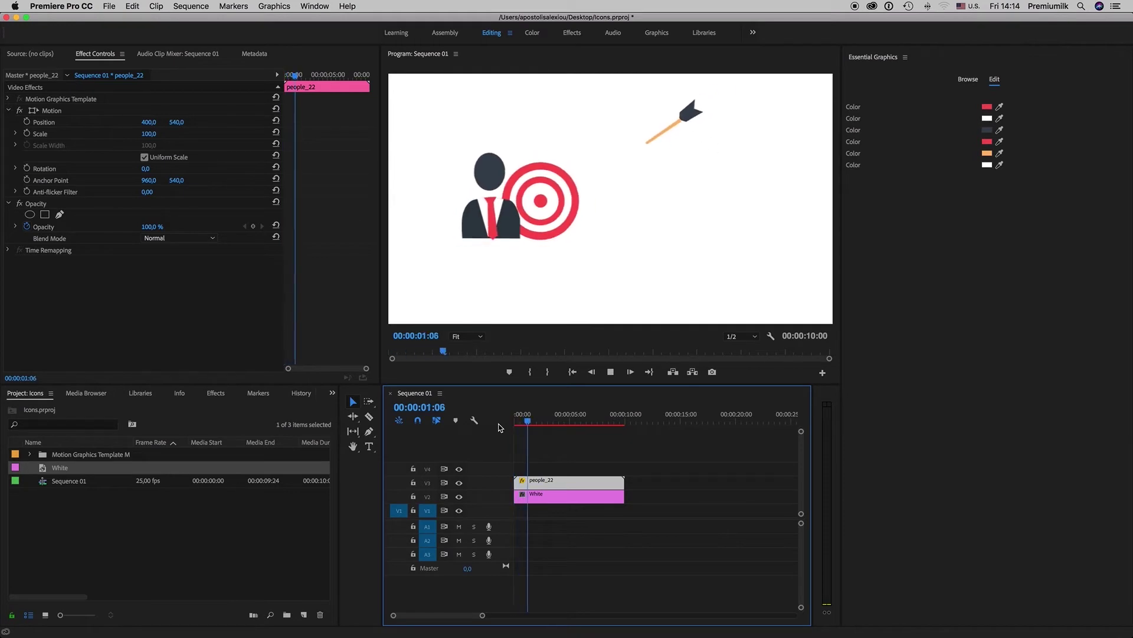
pyautogui.press('space')
# Step: Add the Animated_Text_07 title from Animated_Texts above the icon, trimmed to the icon's length
pyautogui.click(969, 82)
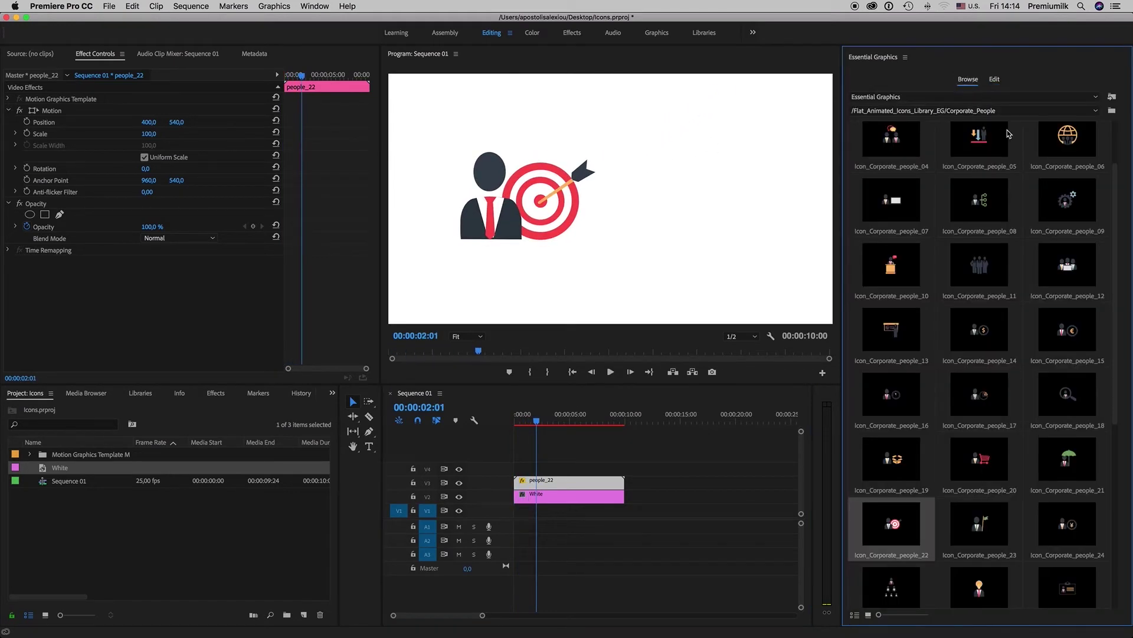
pyautogui.click(1027, 116)
pyautogui.click(1003, 183)
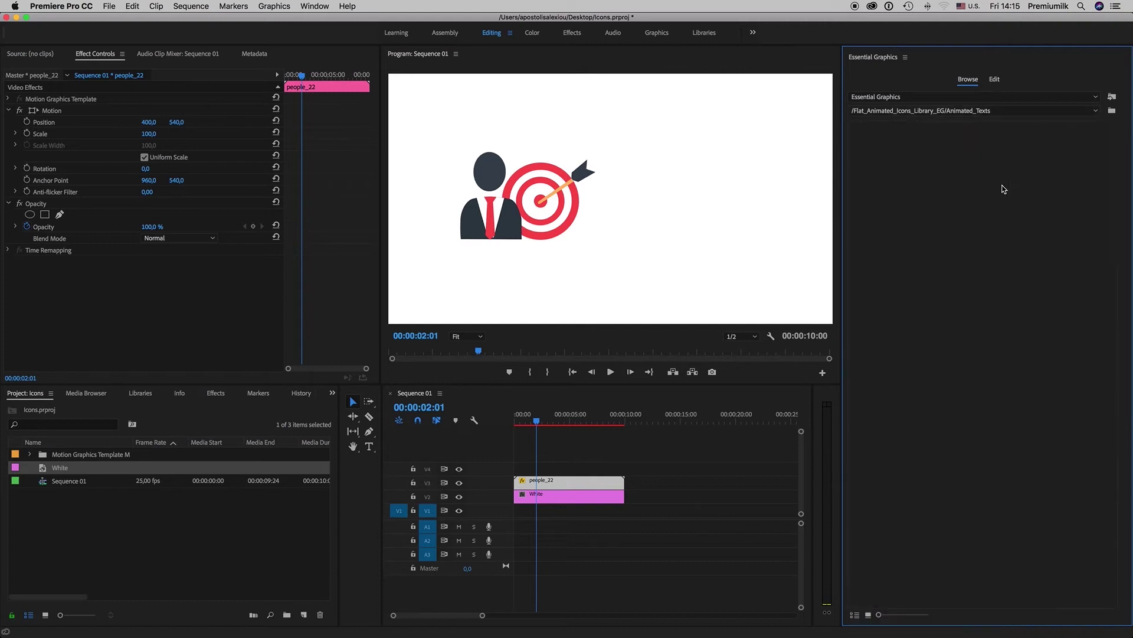
pyautogui.moveTo(892, 283); pyautogui.dragTo(520, 471)
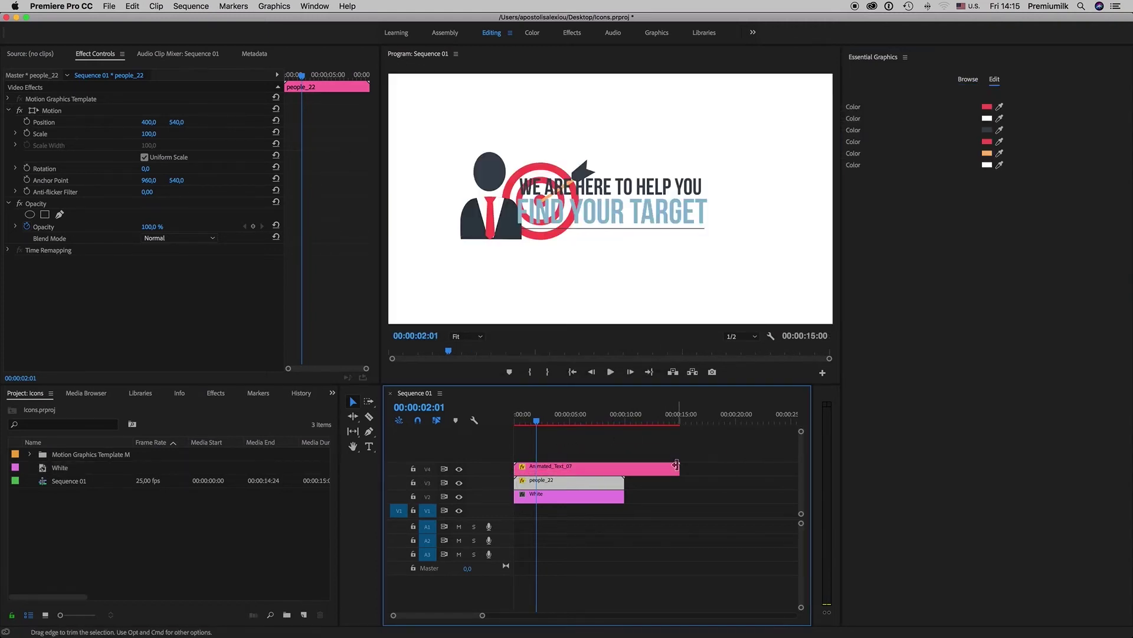
pyautogui.moveTo(677, 469); pyautogui.dragTo(624, 469)
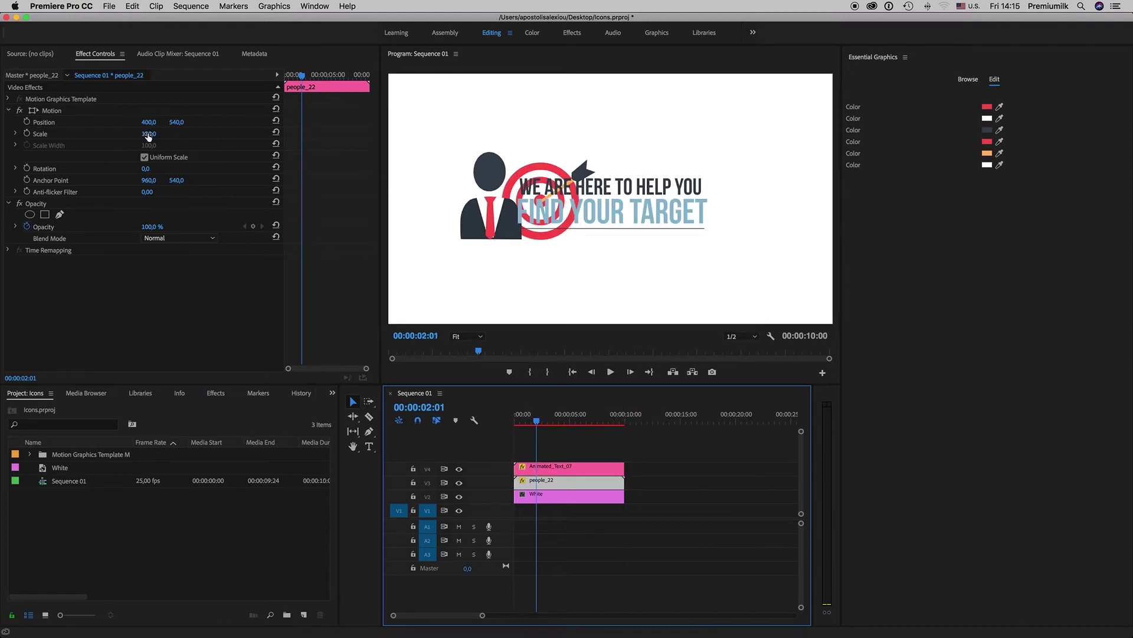
# Step: Move the title to Position X 993, to the right of the icons
pyautogui.moveTo(148, 122); pyautogui.dragTo(215, 121)
pyautogui.press('super+z')
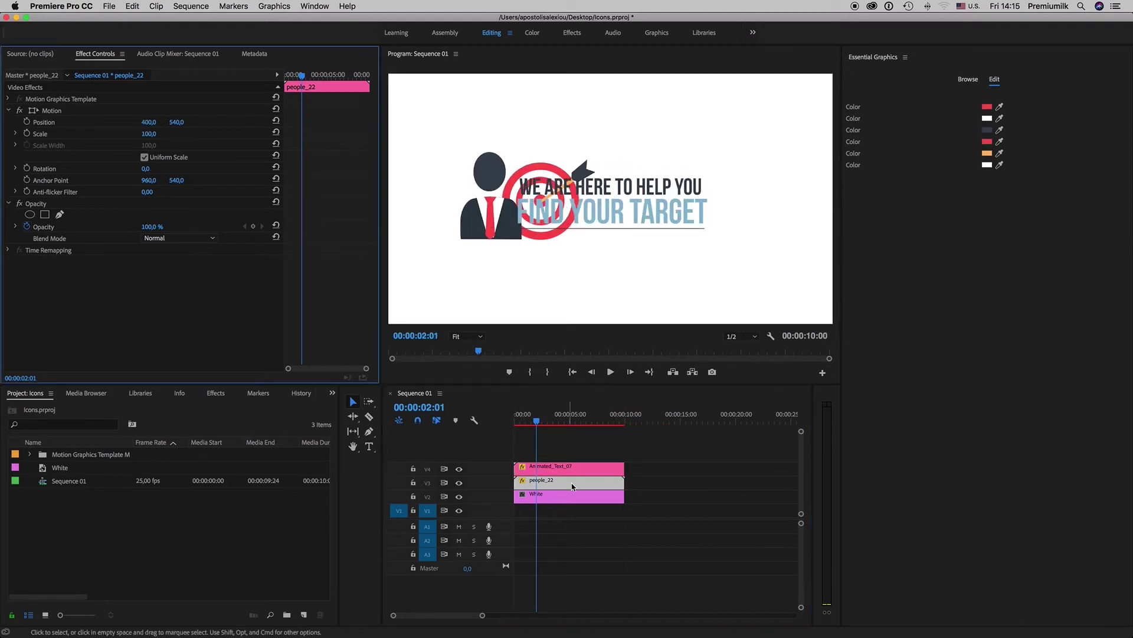
pyautogui.click(531, 467)
pyautogui.moveTo(148, 122); pyautogui.dragTo(309, 121)
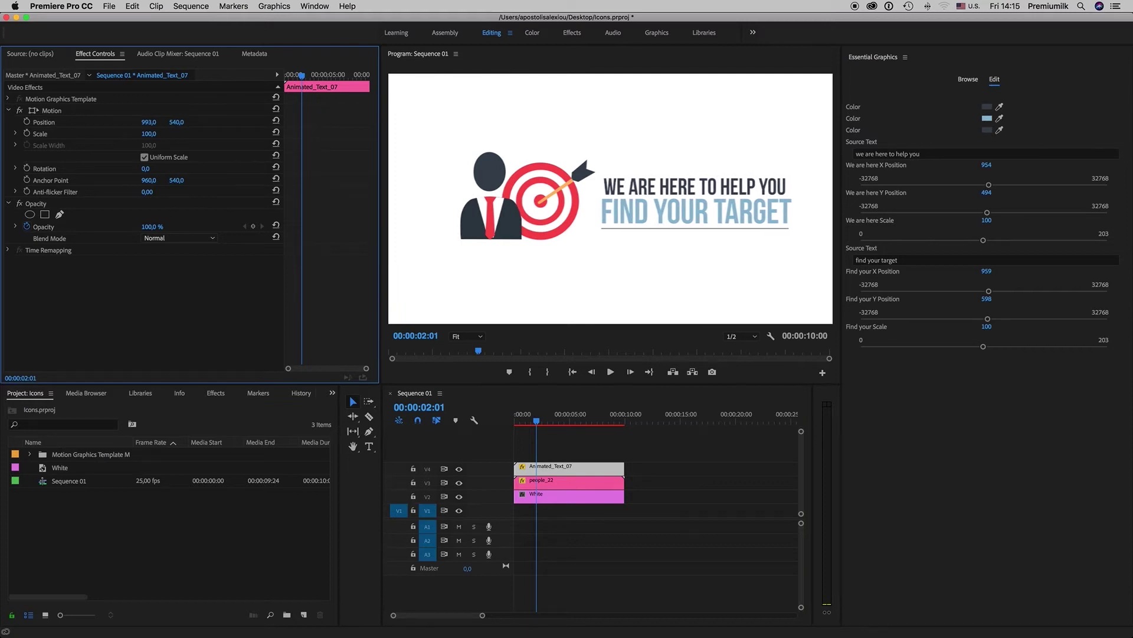
# Step: Replace the first Source Text with 'Write your text' and undo a trial edit to the second line
pyautogui.click(939, 155)
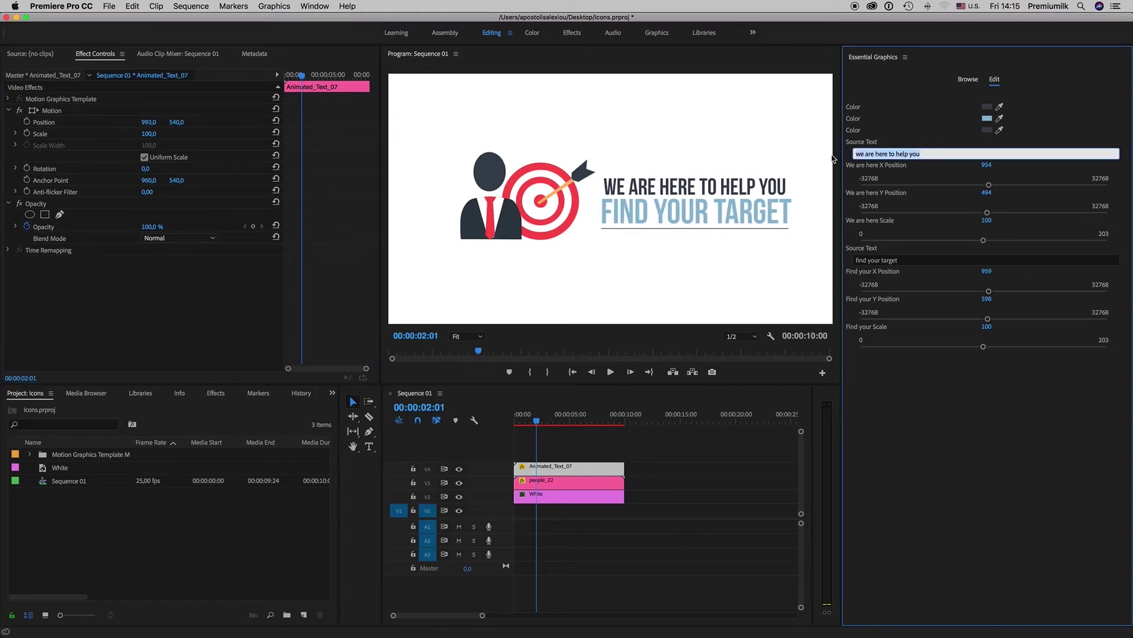
pyautogui.write('Write your text')
pyautogui.click(944, 395)
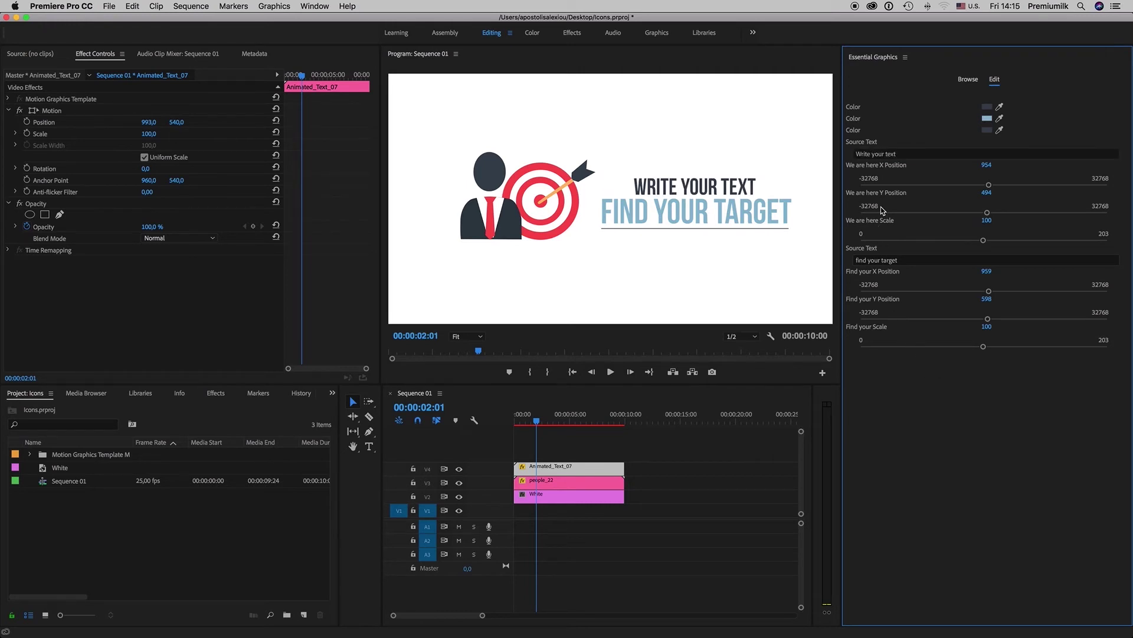
pyautogui.click(915, 261)
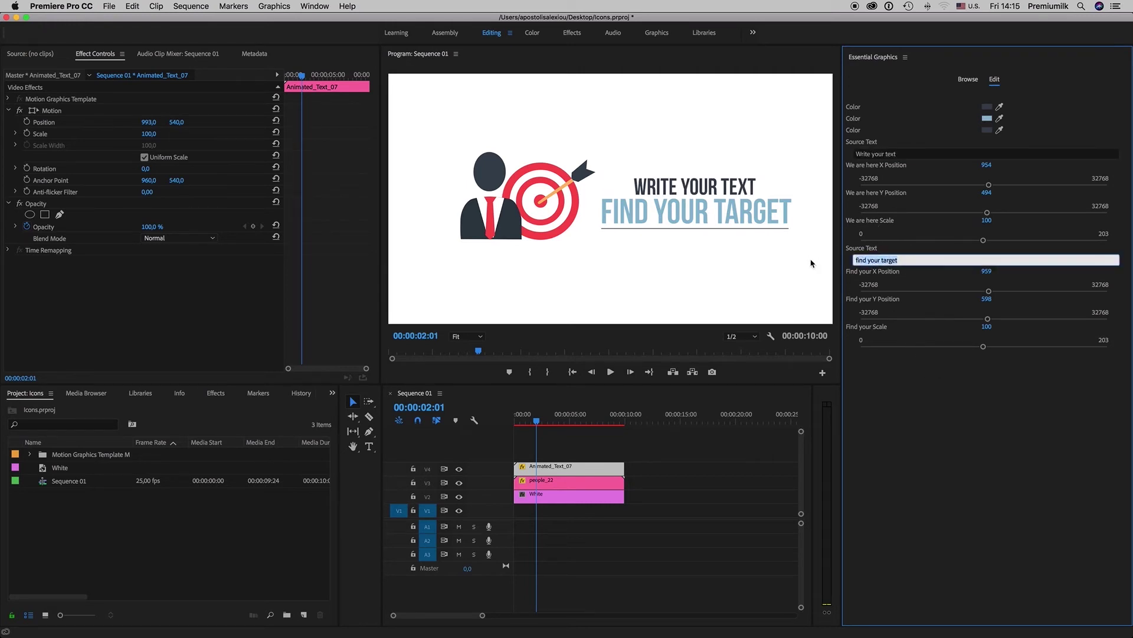
pyautogui.write('H')
pyautogui.click(924, 423)
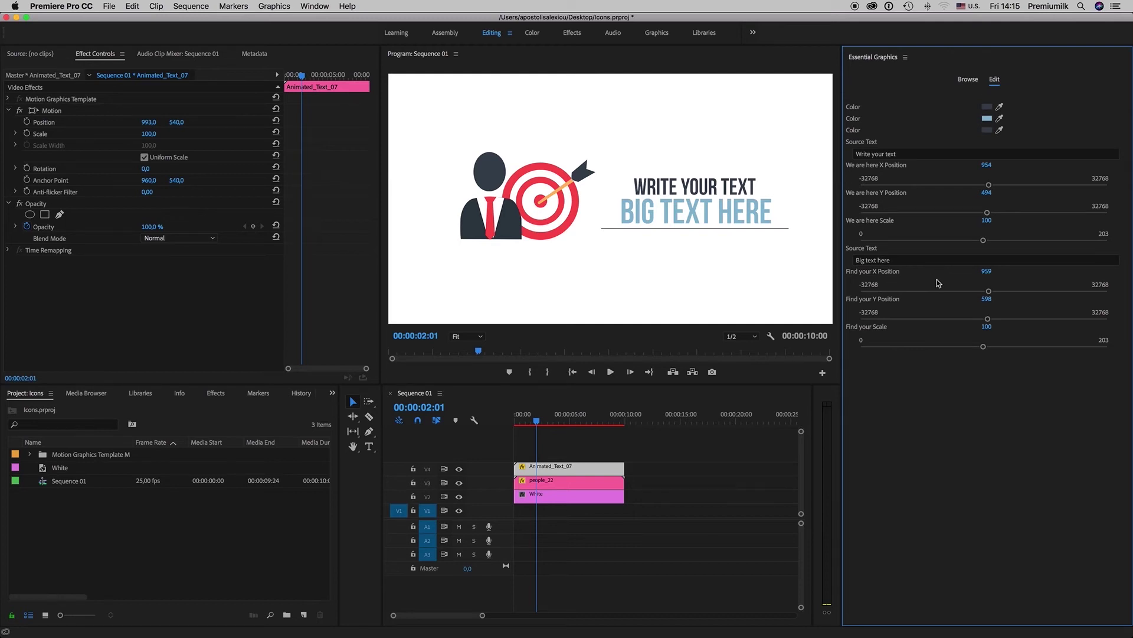
pyautogui.press('super+z')
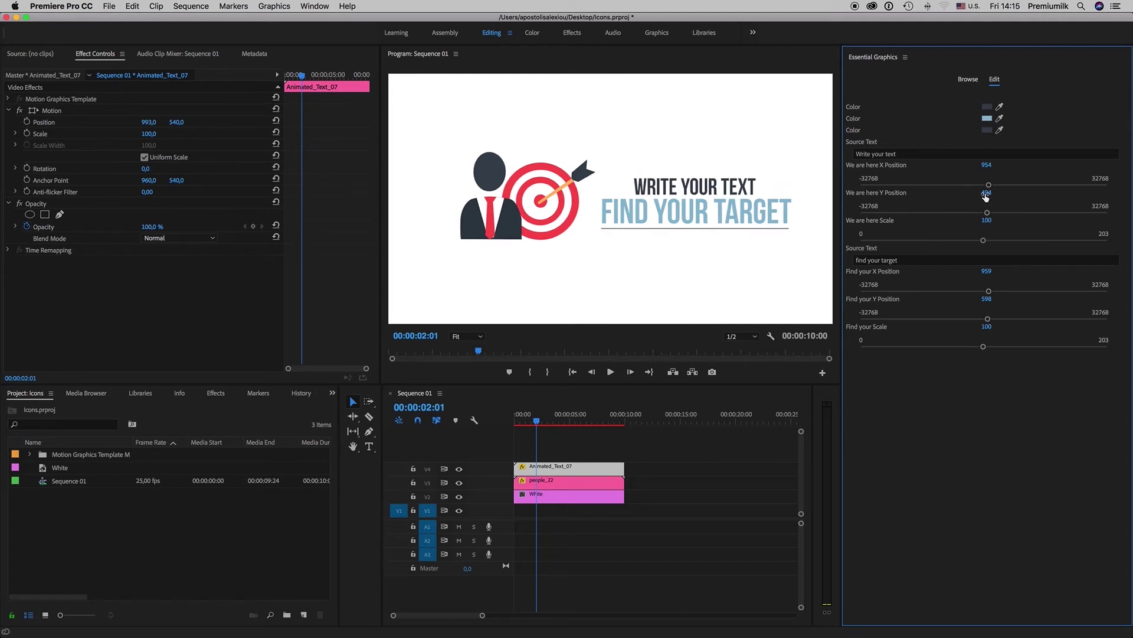
# Step: Color the title's top line with red sampled from the target
pyautogui.moveTo(987, 166)
pyautogui.mouseDown()
pyautogui.moveTo(960, 165)
pyautogui.moveTo(987, 165)
pyautogui.mouseUp()
pyautogui.click(987, 107)
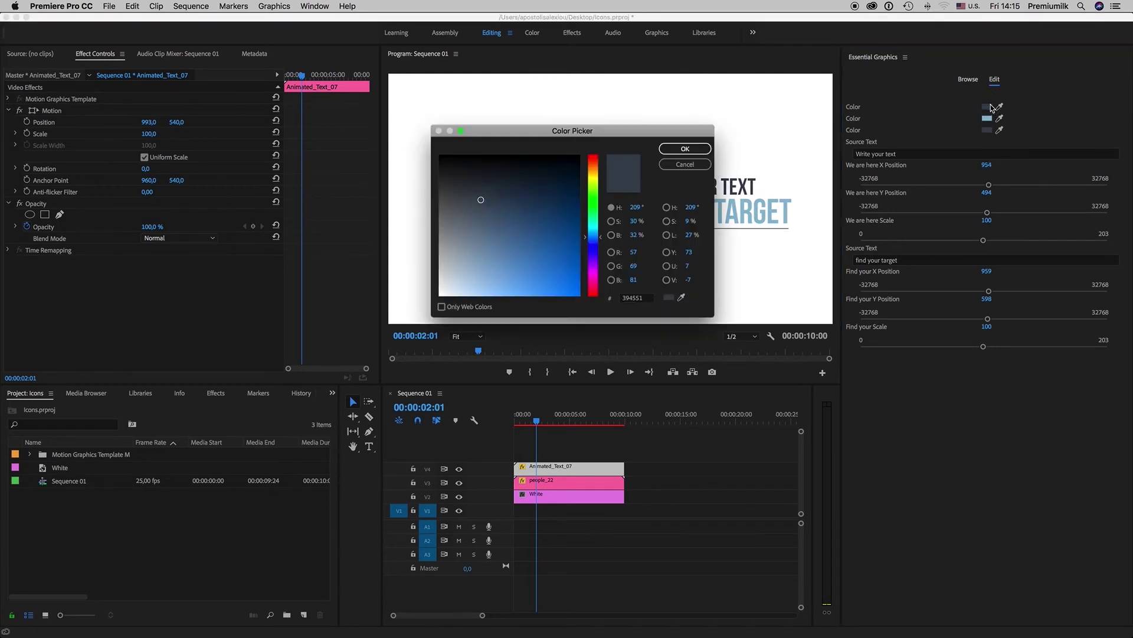
pyautogui.click(685, 164)
pyautogui.click(999, 106)
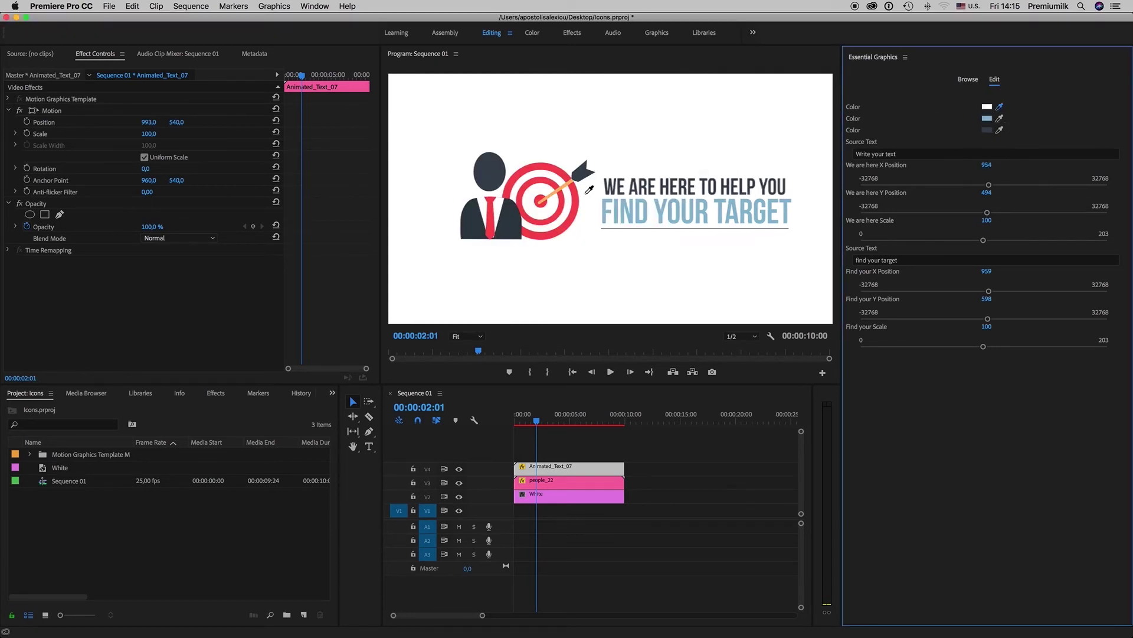
pyautogui.moveTo(586, 192); pyautogui.dragTo(577, 206)
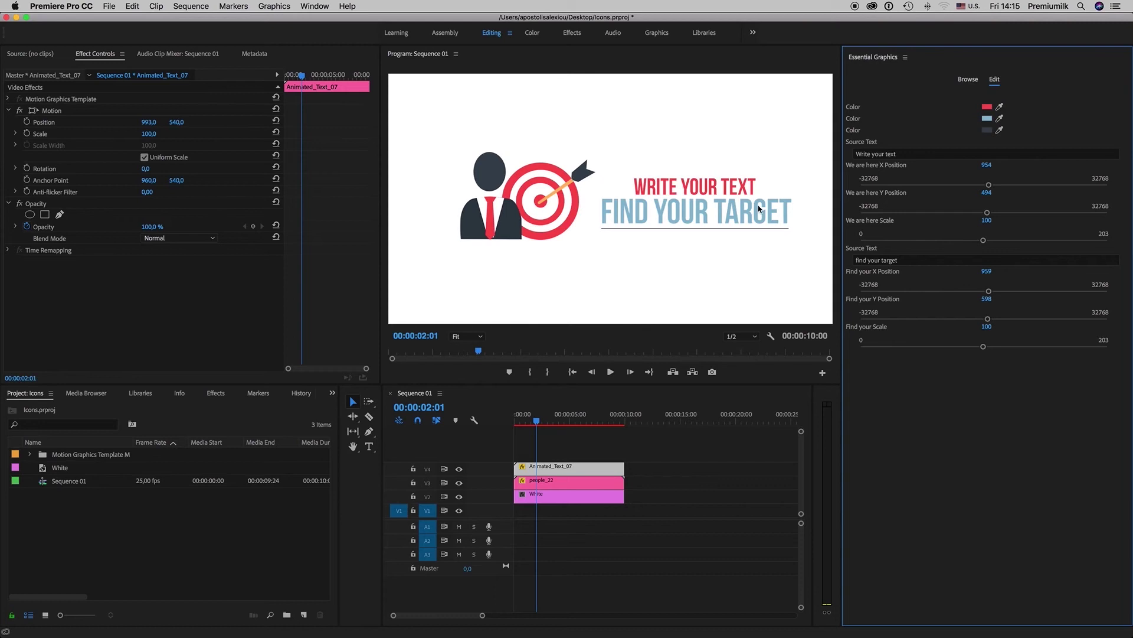
# Step: Color the bottom line dark navy sampled from the businessman's suit
pyautogui.click(1000, 128)
pyautogui.click(502, 234)
pyautogui.click(1000, 117)
pyautogui.click(517, 186)
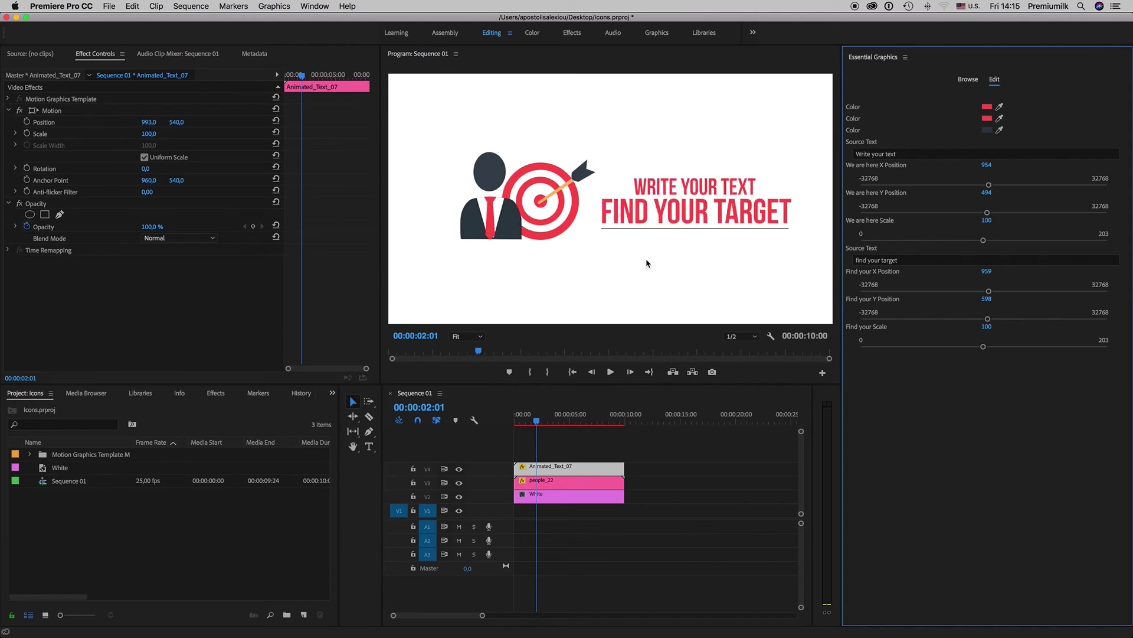
pyautogui.click(1000, 117)
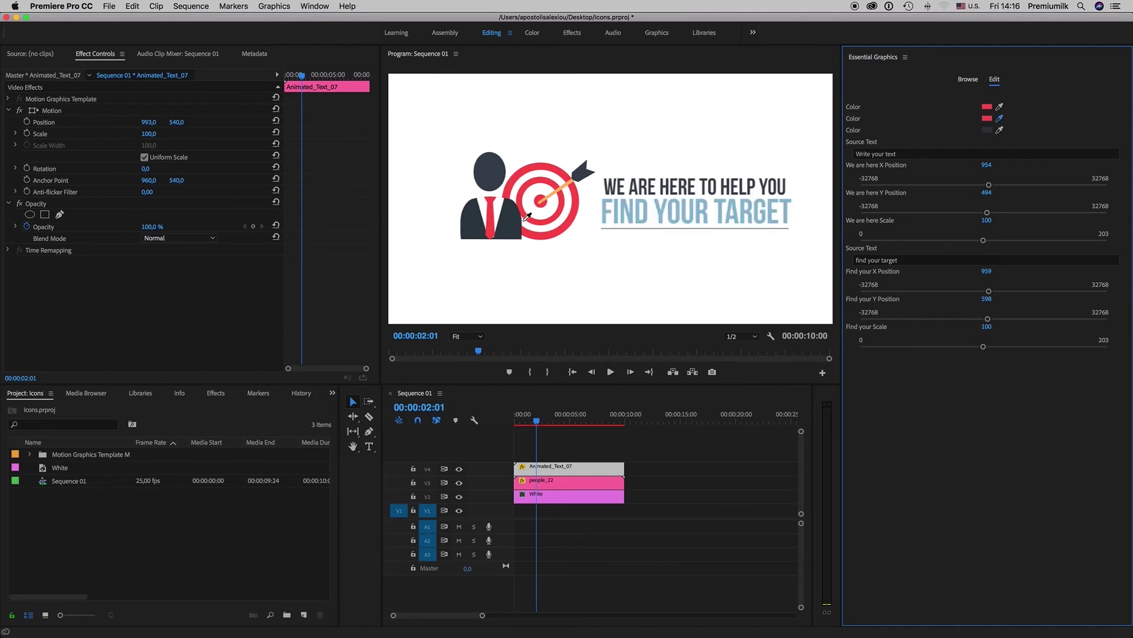
pyautogui.click(513, 232)
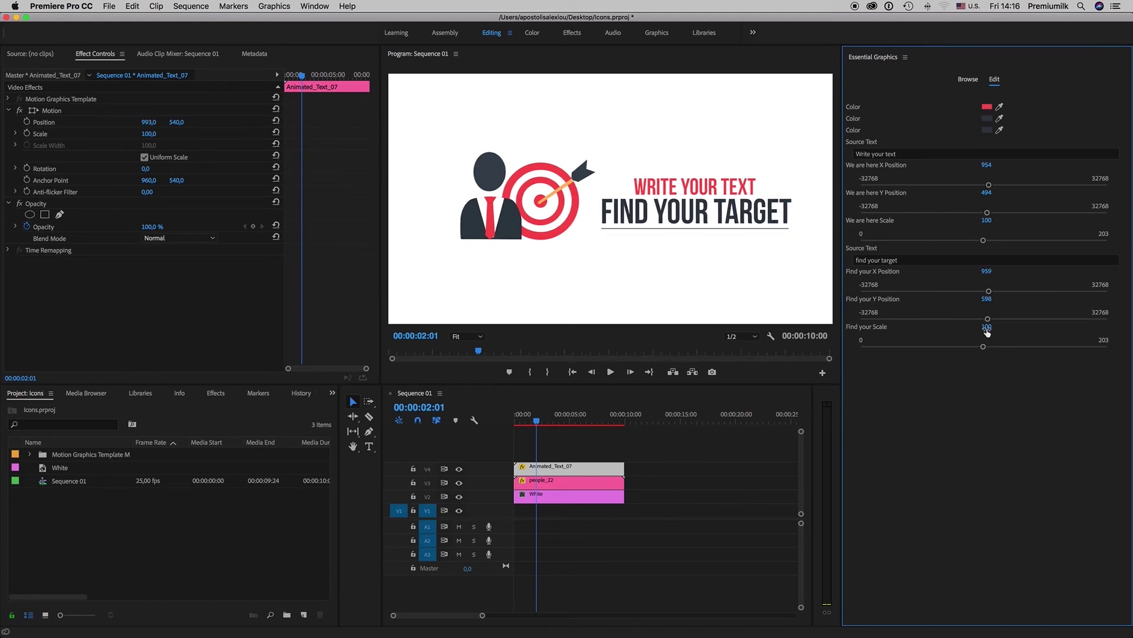
# Step: Keep the bottom line's scale at 102 and play the animation from the start
pyautogui.moveTo(987, 328); pyautogui.dragTo(1020, 327)
pyautogui.press('super+z')
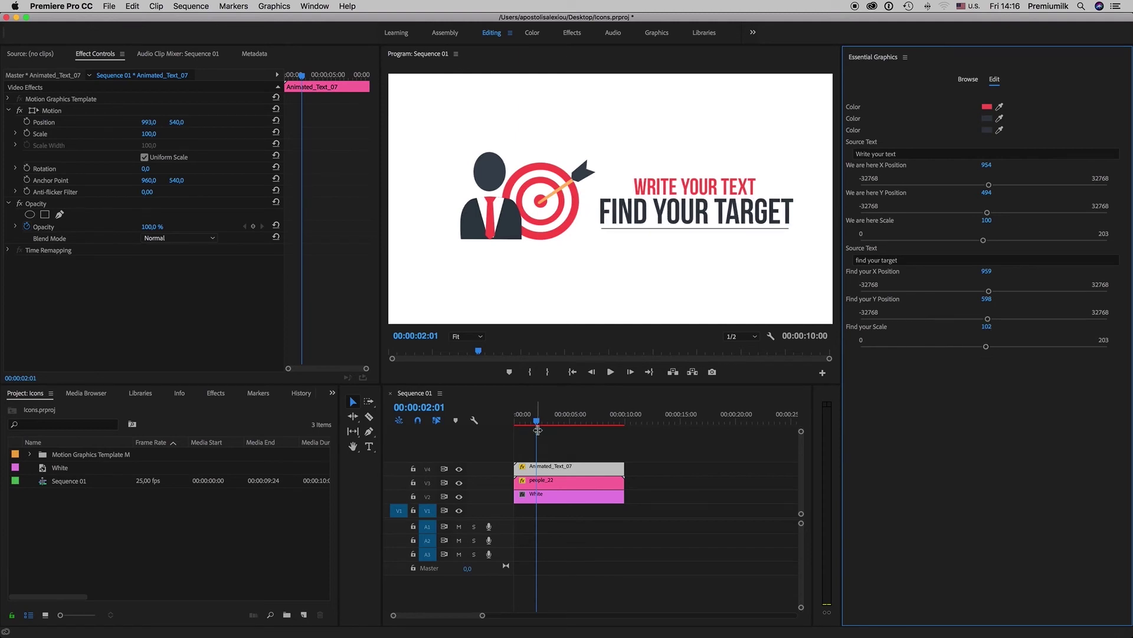
pyautogui.click(586, 423)
pyautogui.press('Home')
pyautogui.press('space')
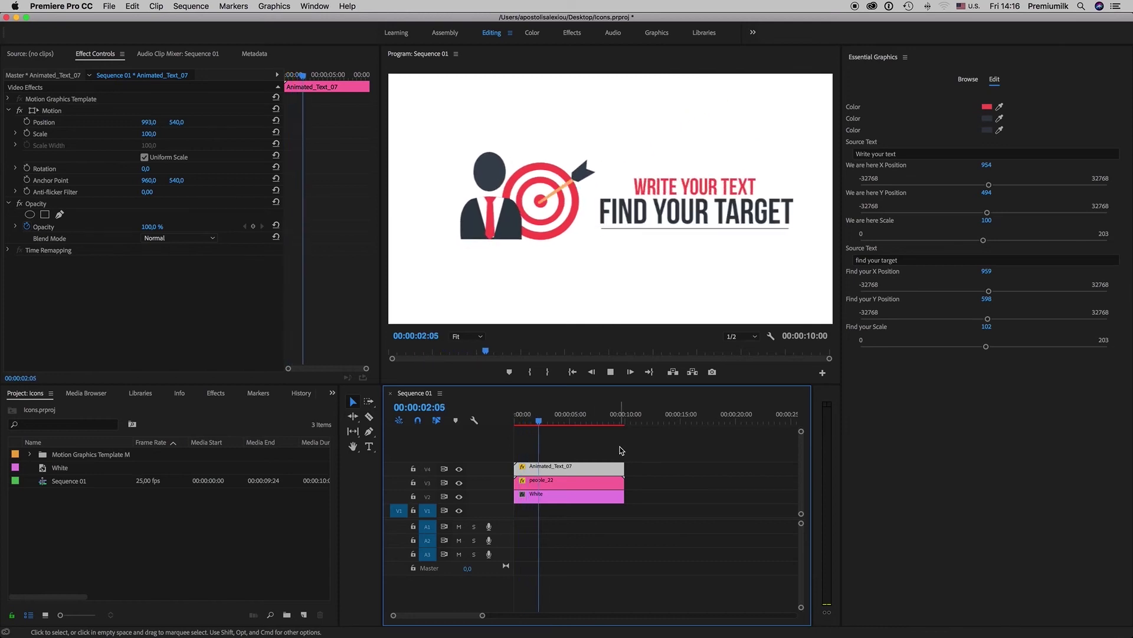
# Step: Add the New_York_With_Ribbon icon from Travel_Destinations onto track V5
pyautogui.press('space')
pyautogui.click(968, 79)
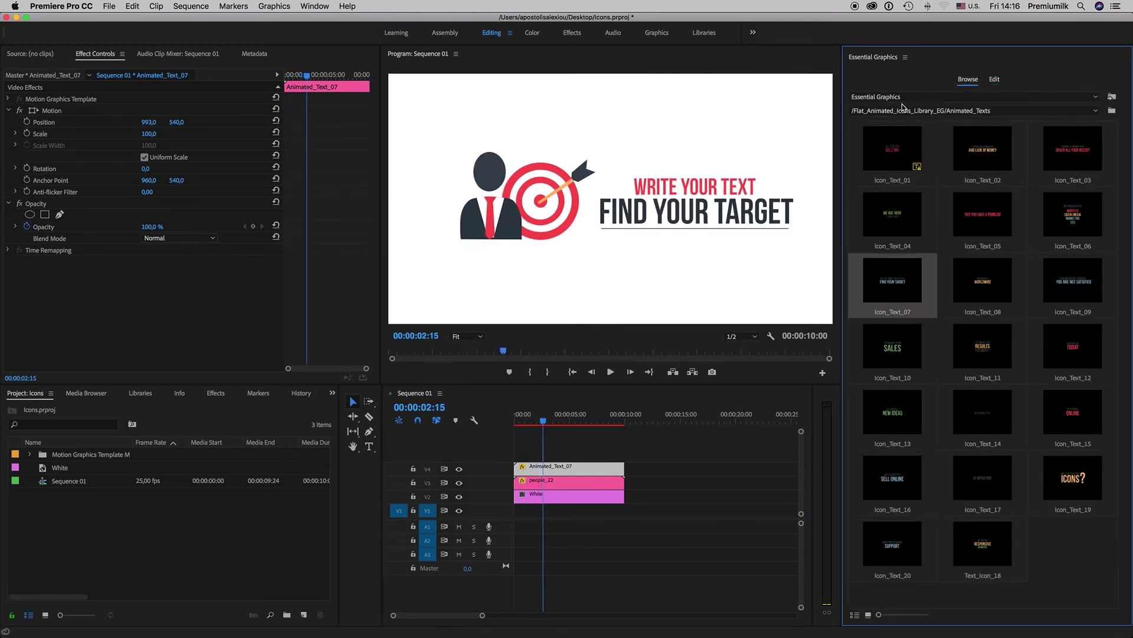
pyautogui.click(903, 108)
pyautogui.scroll(-5, 1004, 413)
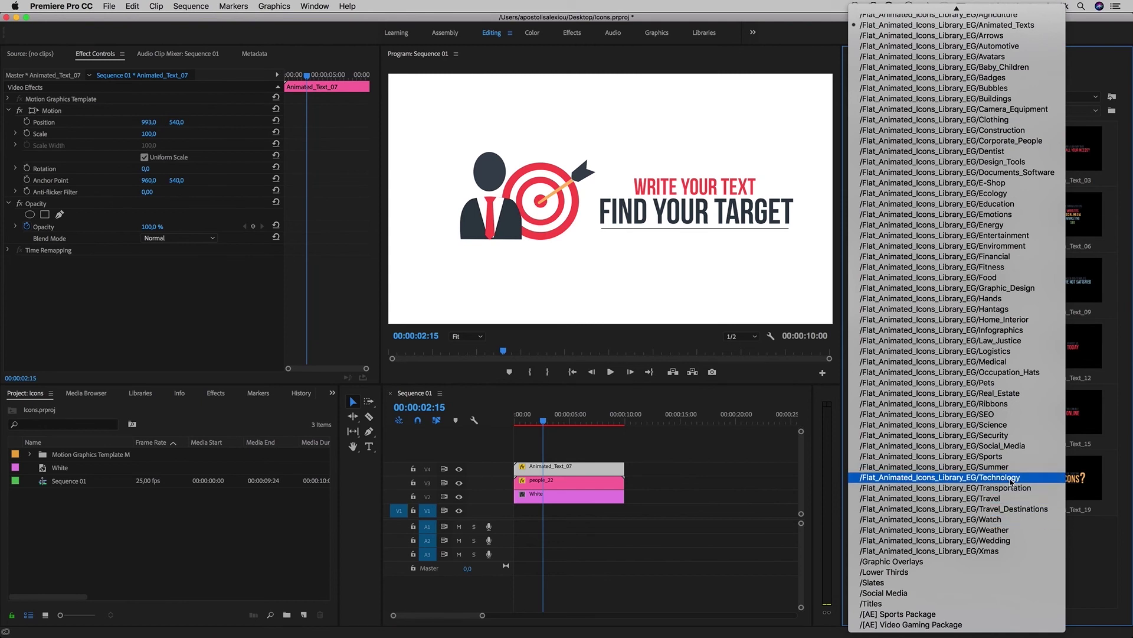
pyautogui.click(1011, 509)
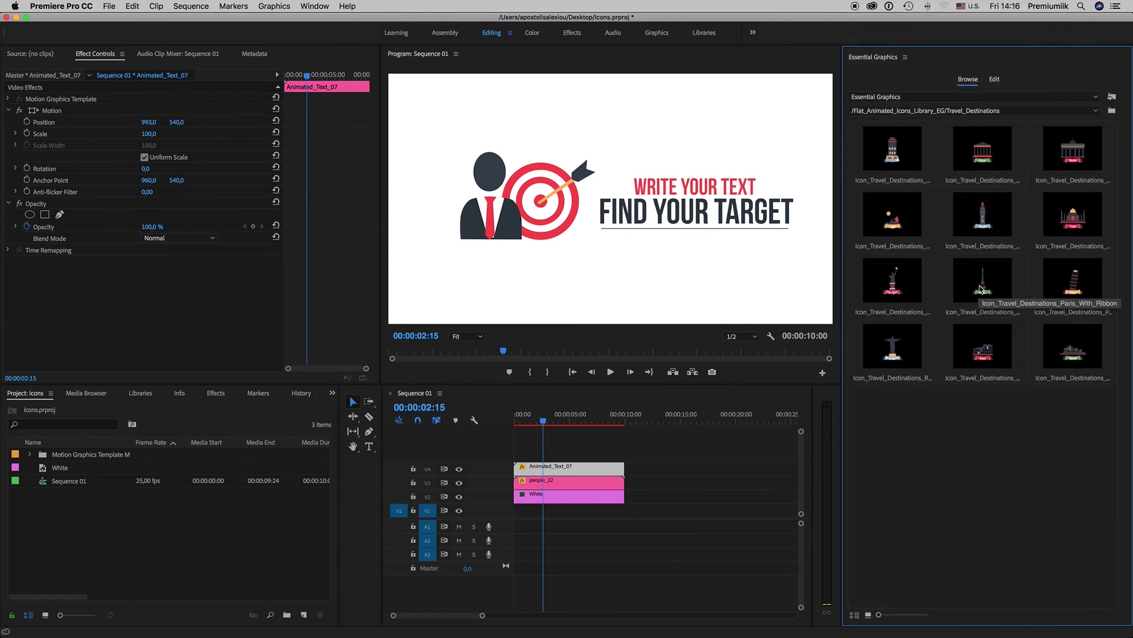
pyautogui.moveTo(900, 289); pyautogui.dragTo(519, 458)
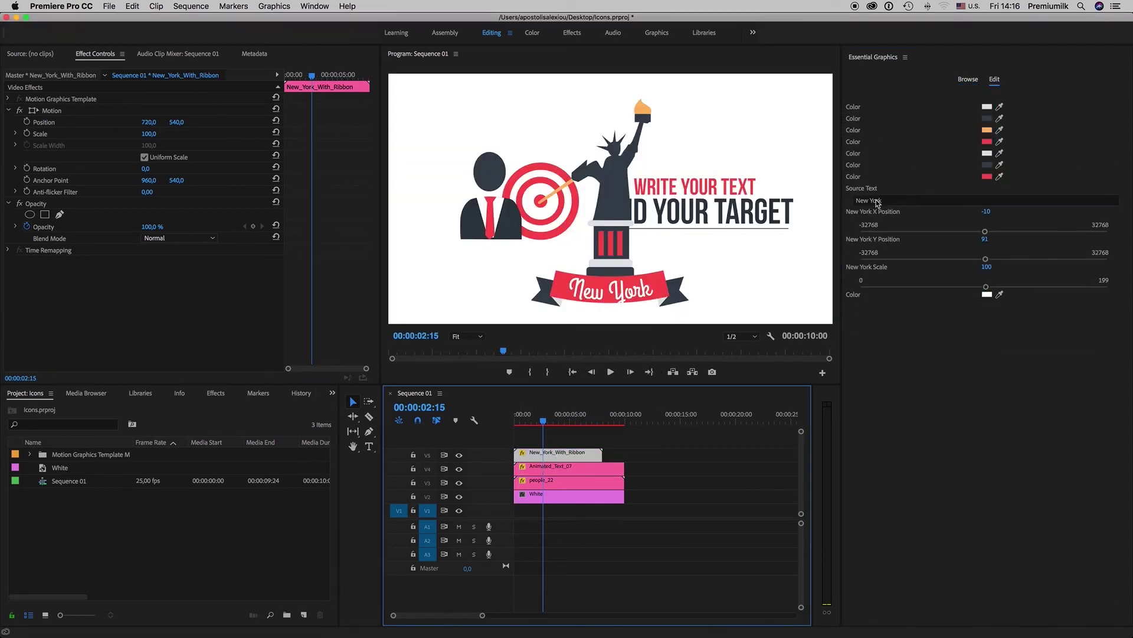
# Step: Delete the people_22 clip and set the New York icon to Position X 432, Scale 76
pyautogui.click(564, 481)
pyautogui.press('Delete')
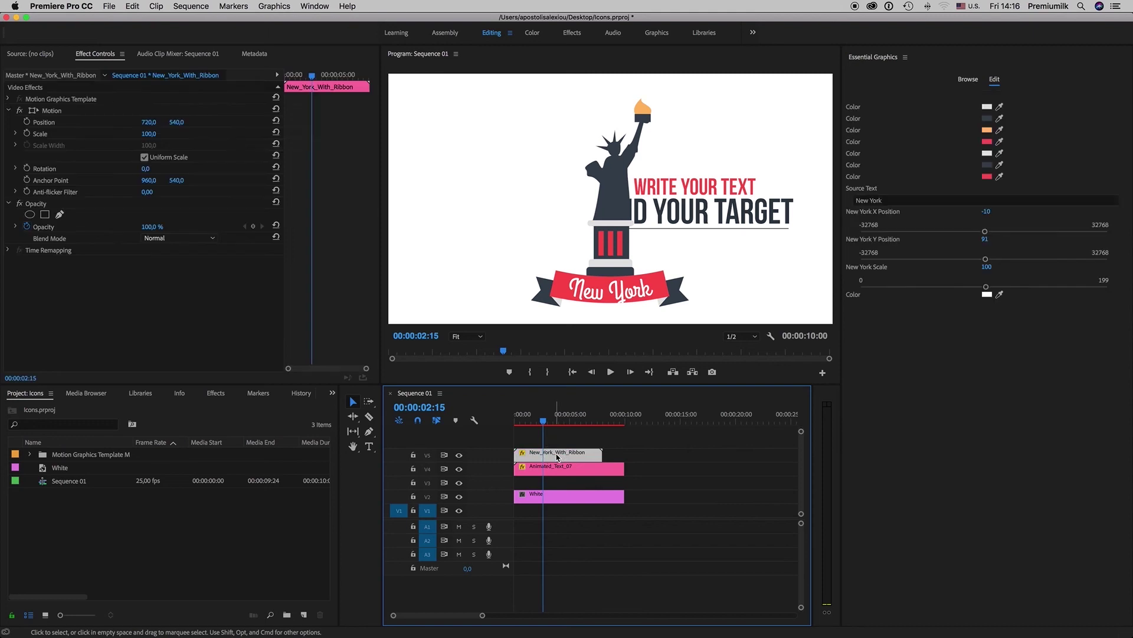
pyautogui.moveTo(149, 122)
pyautogui.mouseDown()
pyautogui.moveTo(95, 121)
pyautogui.moveTo(248, 133)
pyautogui.moveTo(132, 133)
pyautogui.moveTo(159, 122)
pyautogui.moveTo(147, 121)
pyautogui.mouseUp()
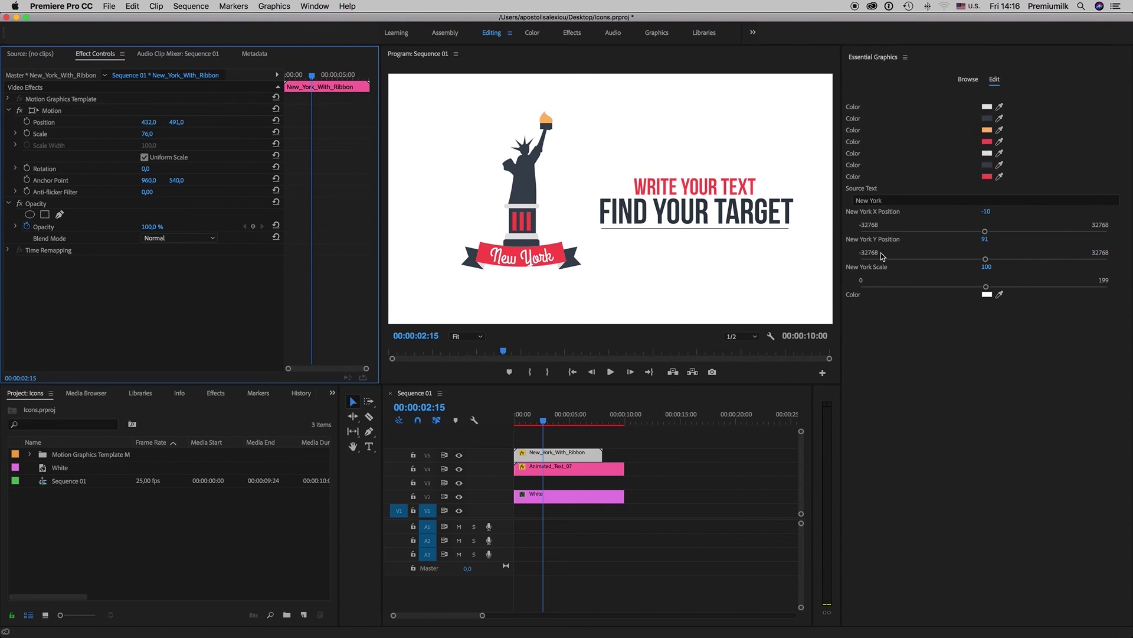
# Step: Add Icon_Badge_1 from the Badges folder to the timeline
pyautogui.click(967, 79)
pyautogui.click(956, 111)
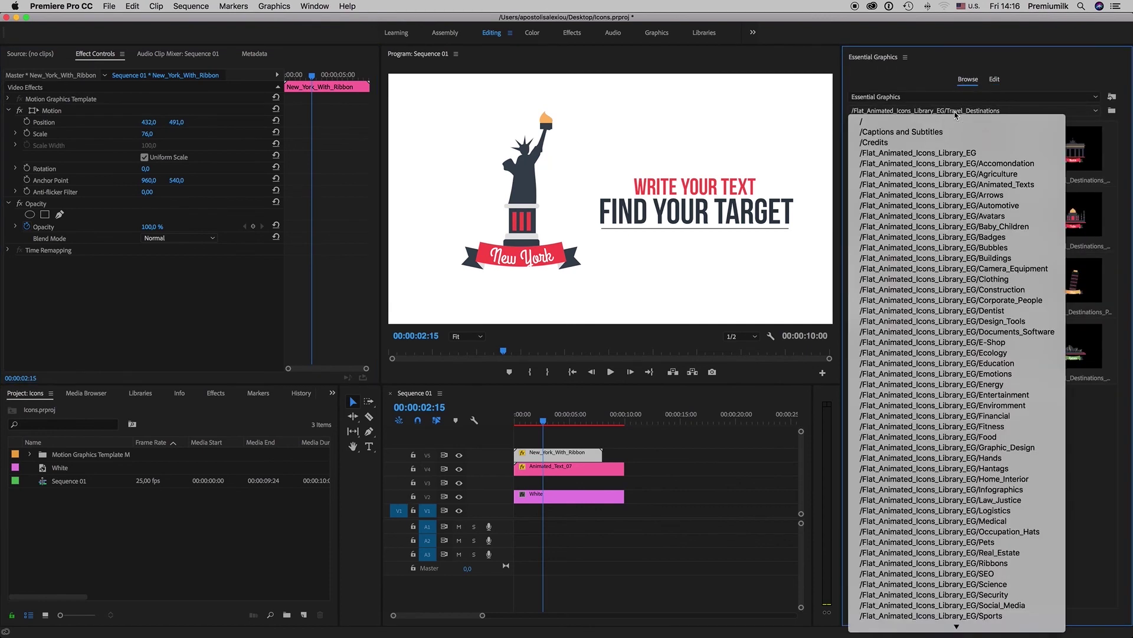
pyautogui.click(947, 153)
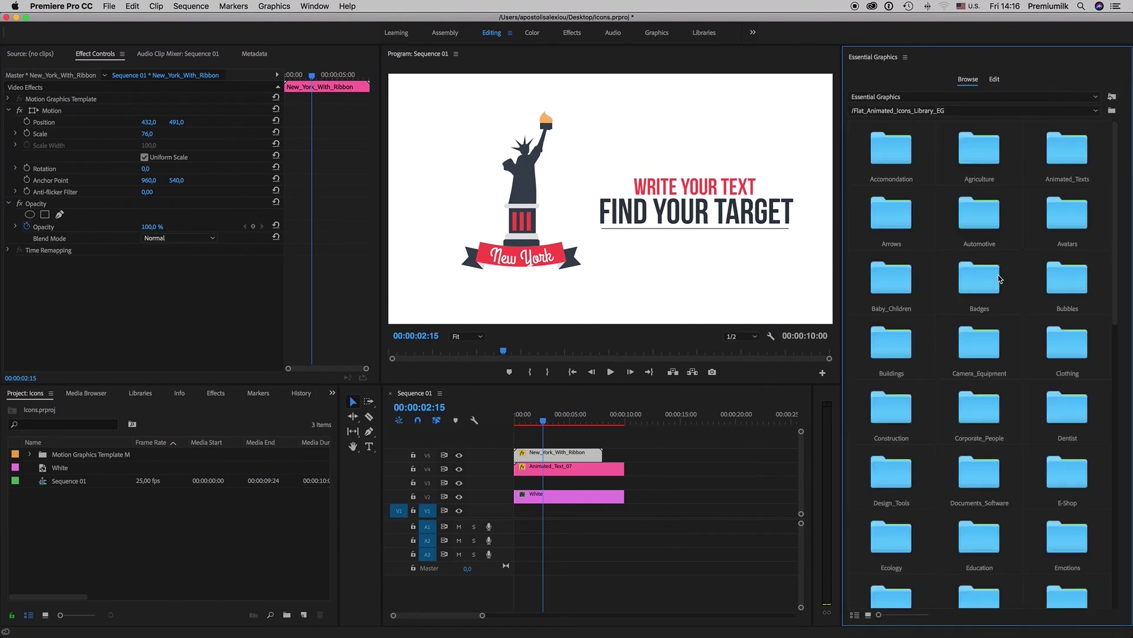
pyautogui.doubleClick(989, 283)
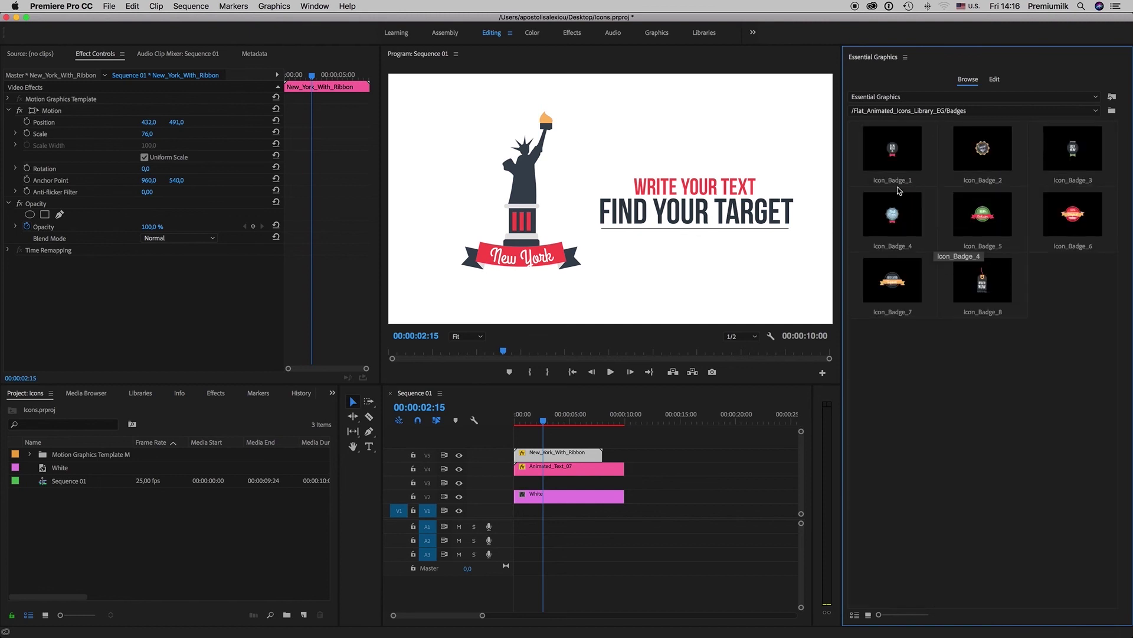
pyautogui.moveTo(891, 157); pyautogui.dragTo(522, 482)
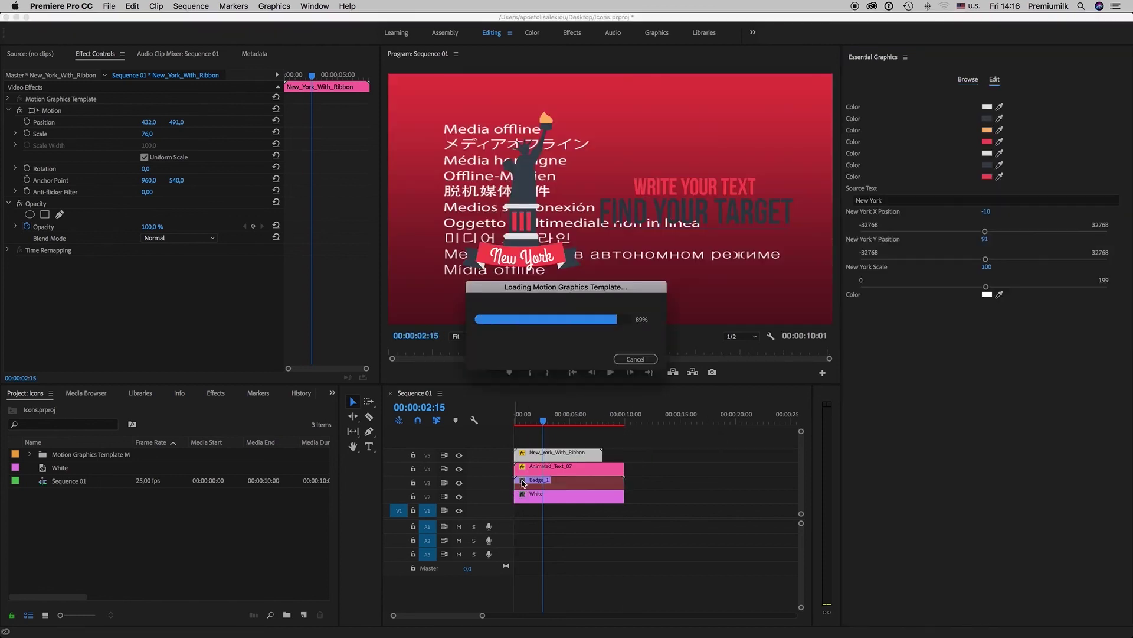
# Step: Delete the New_York_With_Ribbon clip and move the badge to Position X 335
pyautogui.click(578, 481)
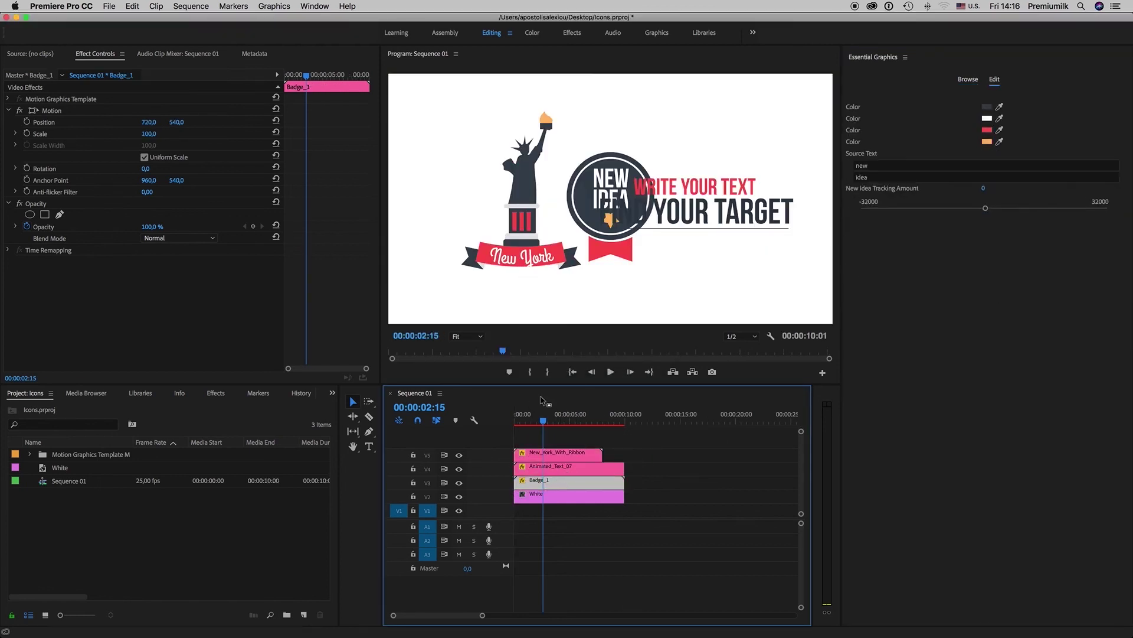
pyautogui.click(558, 453)
pyautogui.press('Delete')
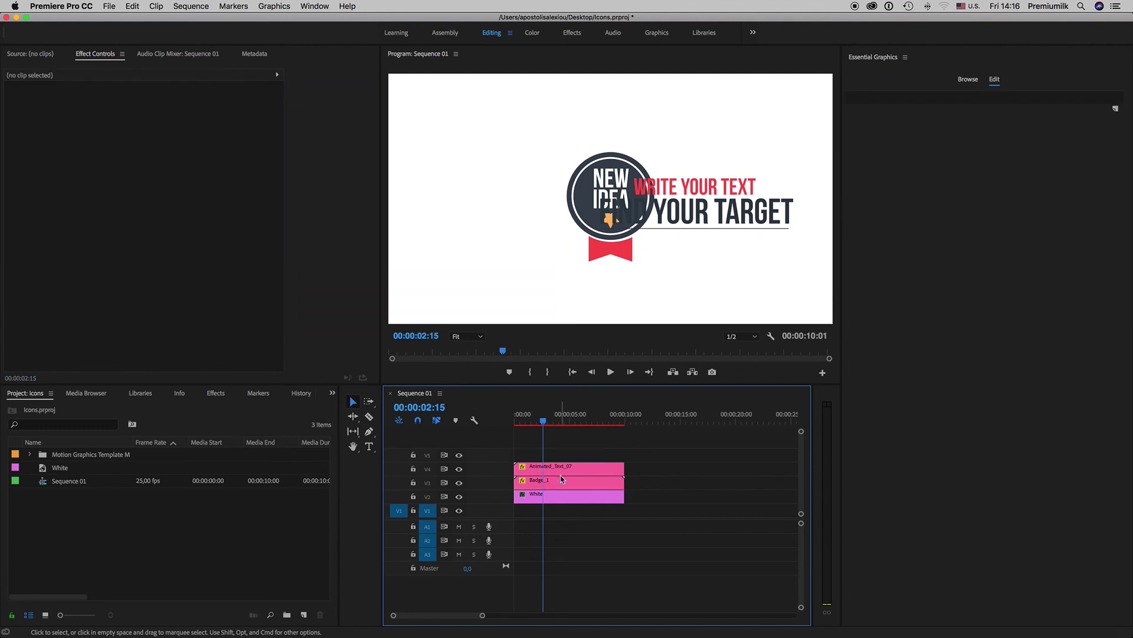
pyautogui.click(558, 482)
pyautogui.moveTo(149, 122); pyautogui.dragTo(83, 122)
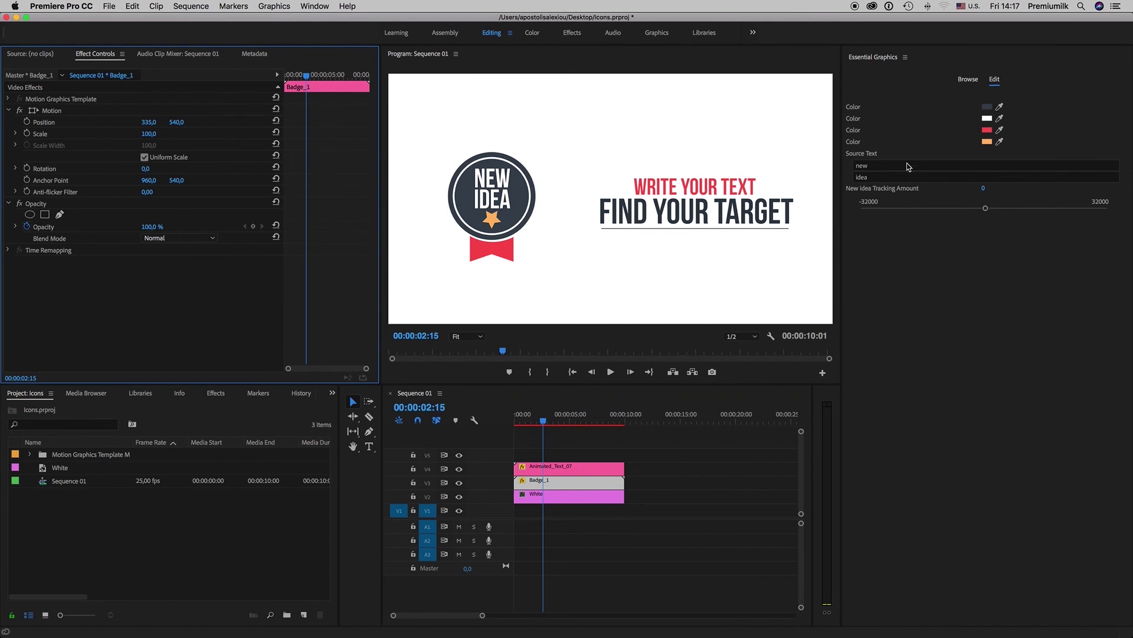
# Step: Choose /Flat_Animated_Icons_Library_EG/Travel from the Essential Graphics Browse folder list
pyautogui.click(969, 80)
pyautogui.click(1005, 112)
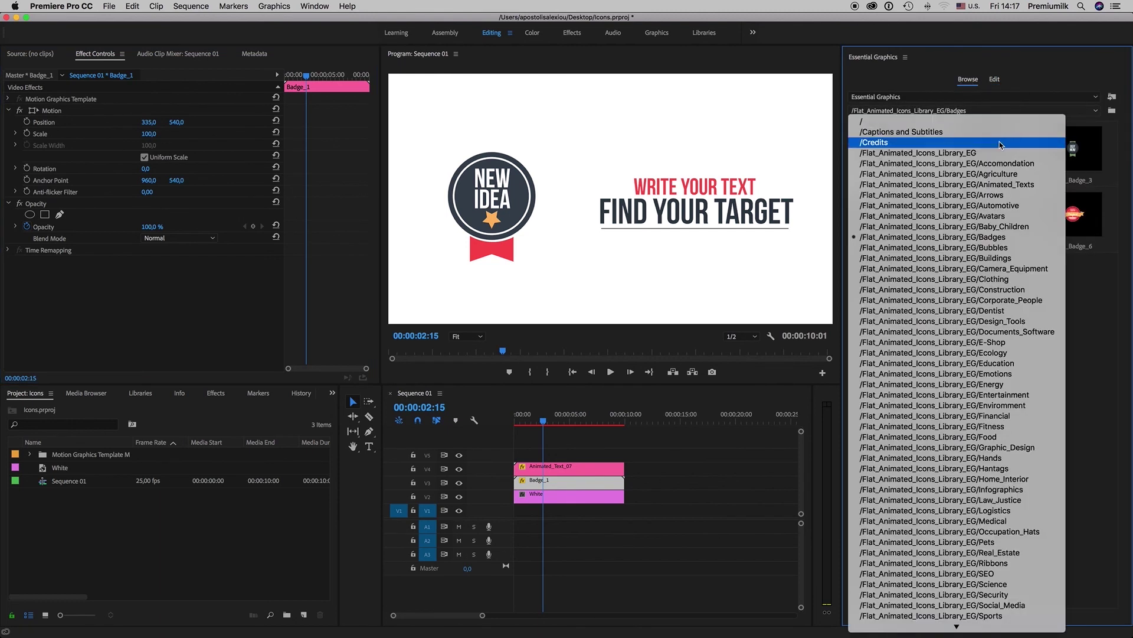
pyautogui.scroll(-5, 979, 348)
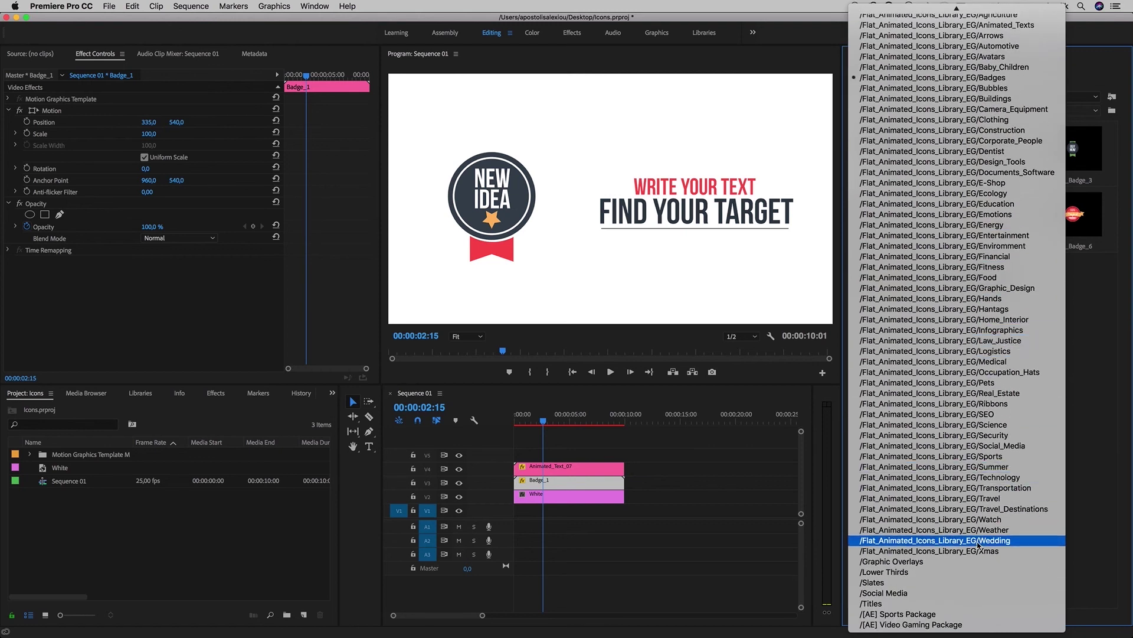
pyautogui.click(956, 499)
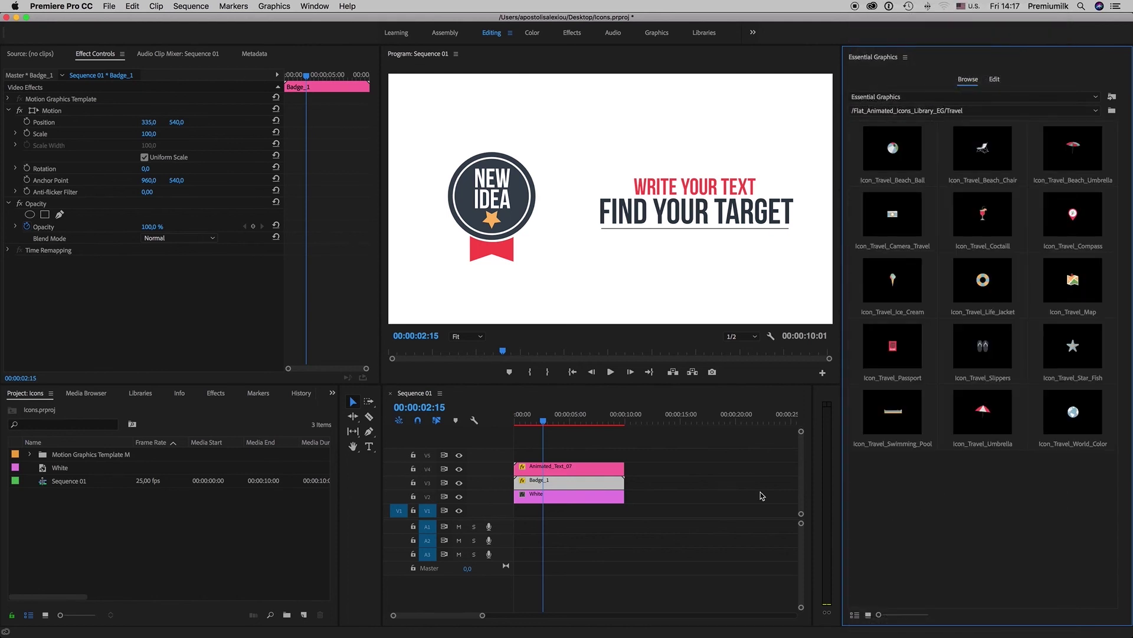